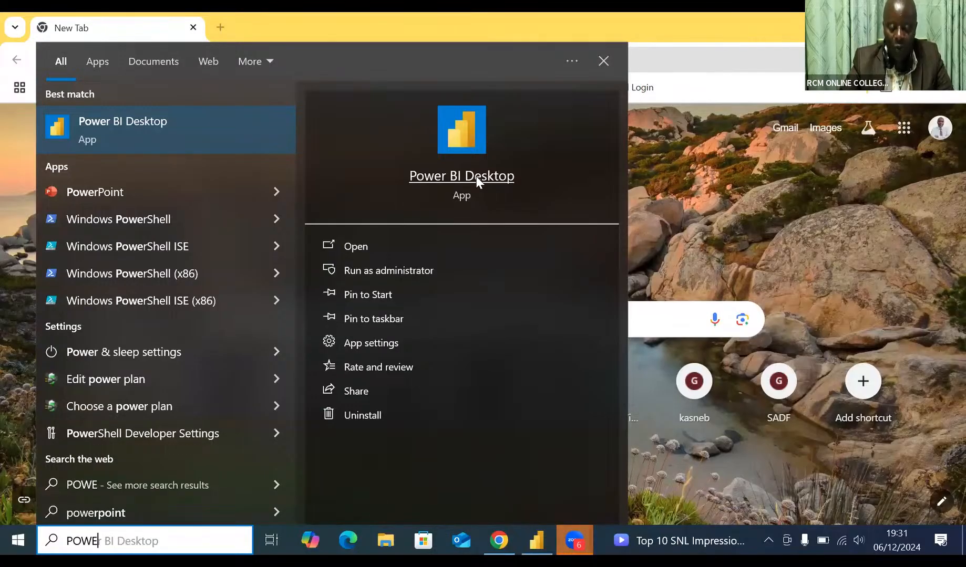
# Step: Launch Power BI Desktop and connect to the Excel workbook RCM 3.xlsx in Documents as the data source
pyautogui.click(476, 176)
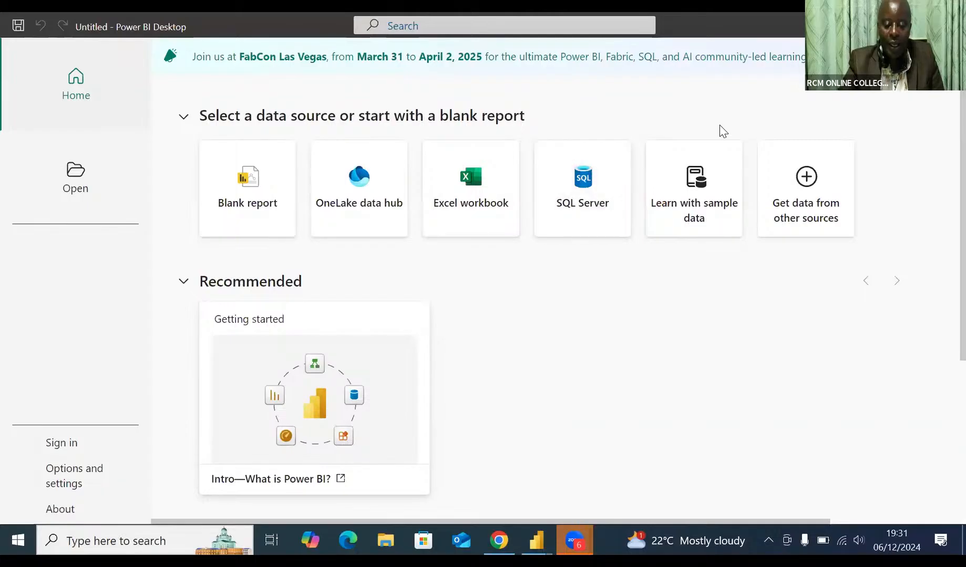
pyautogui.click(793, 202)
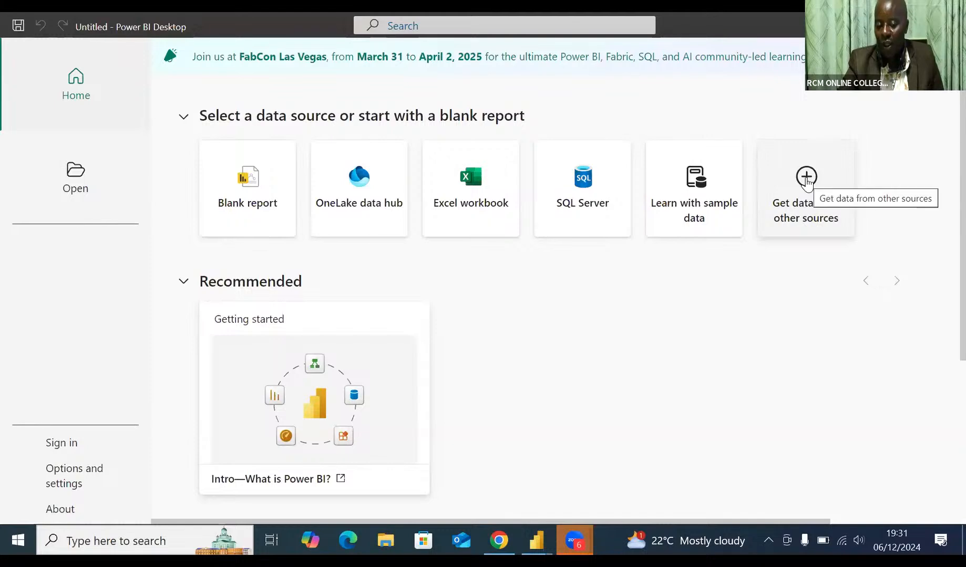
pyautogui.click(806, 179)
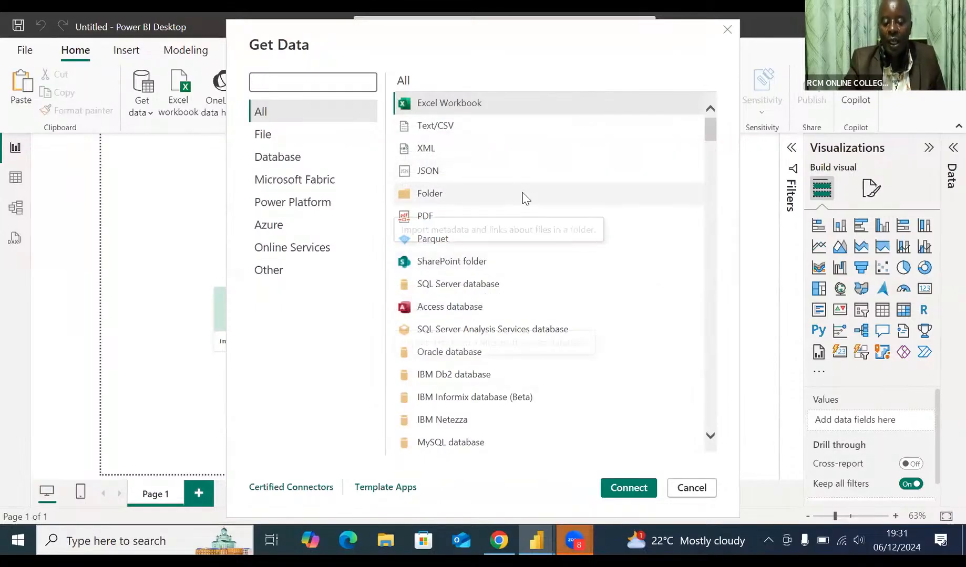
pyautogui.click(625, 488)
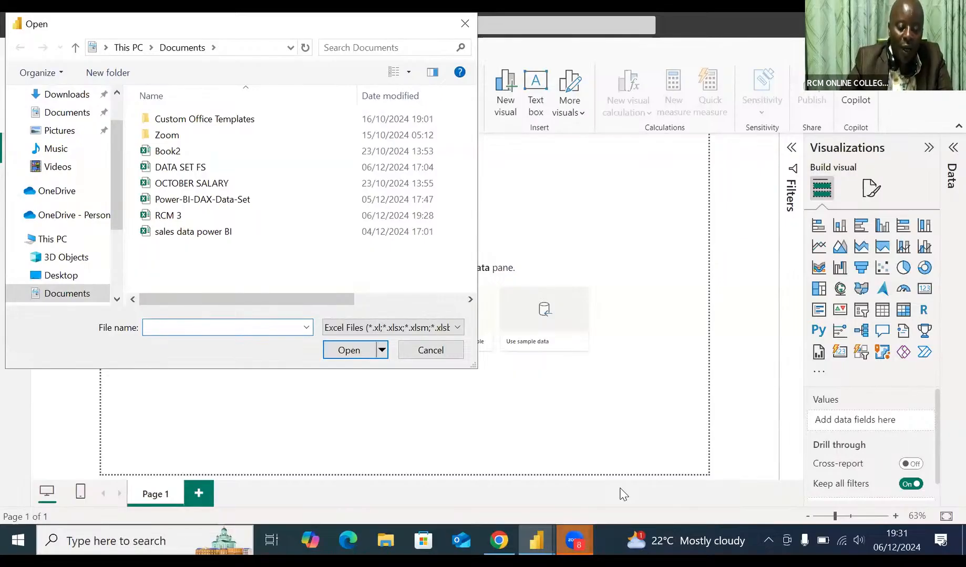
pyautogui.write('RCM')
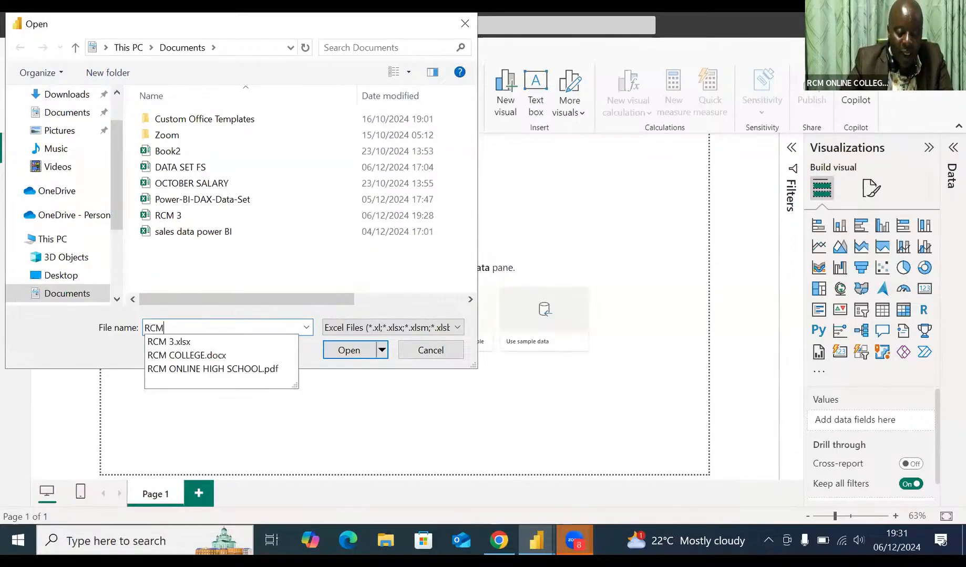
pyautogui.click(192, 343)
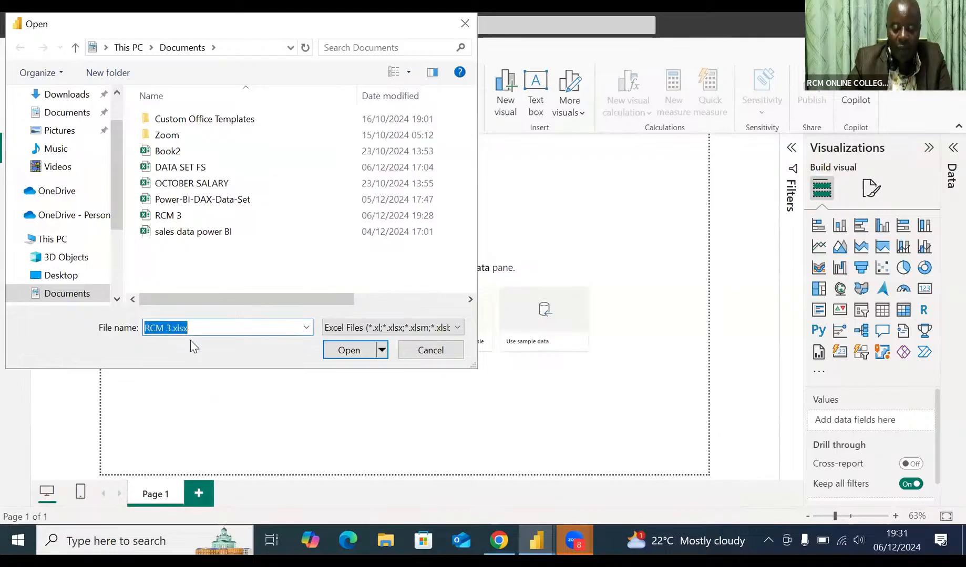
pyautogui.click(349, 350)
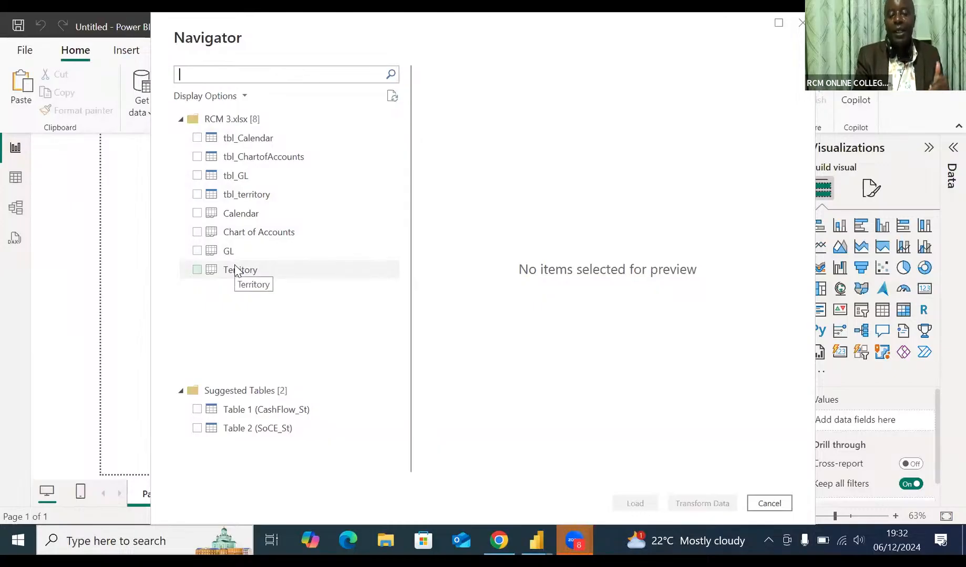
# Step: Load the tables tbl_Calendar, tbl_ChartofAccounts, tbl_GL and tbl_territory from the workbook
pyautogui.click(198, 139)
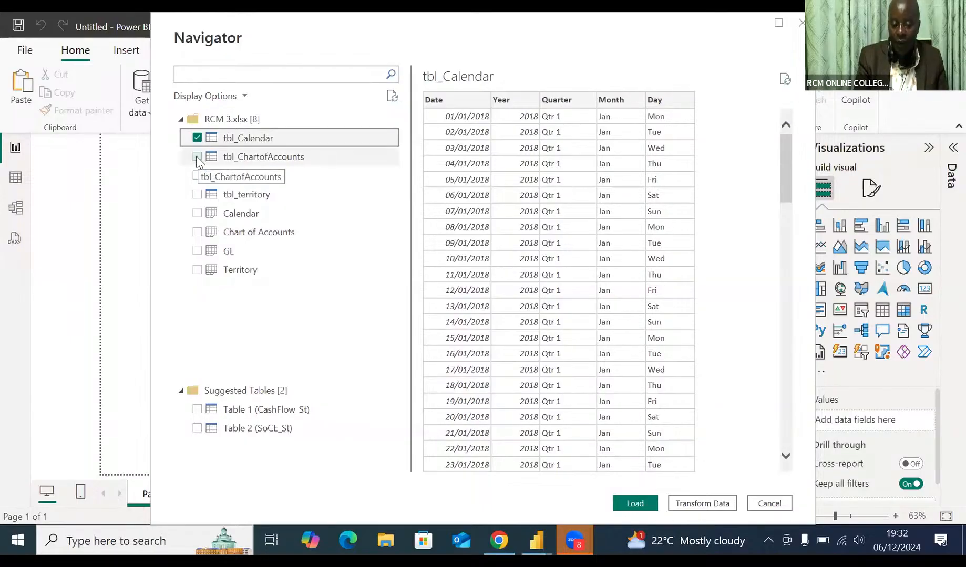
pyautogui.click(197, 158)
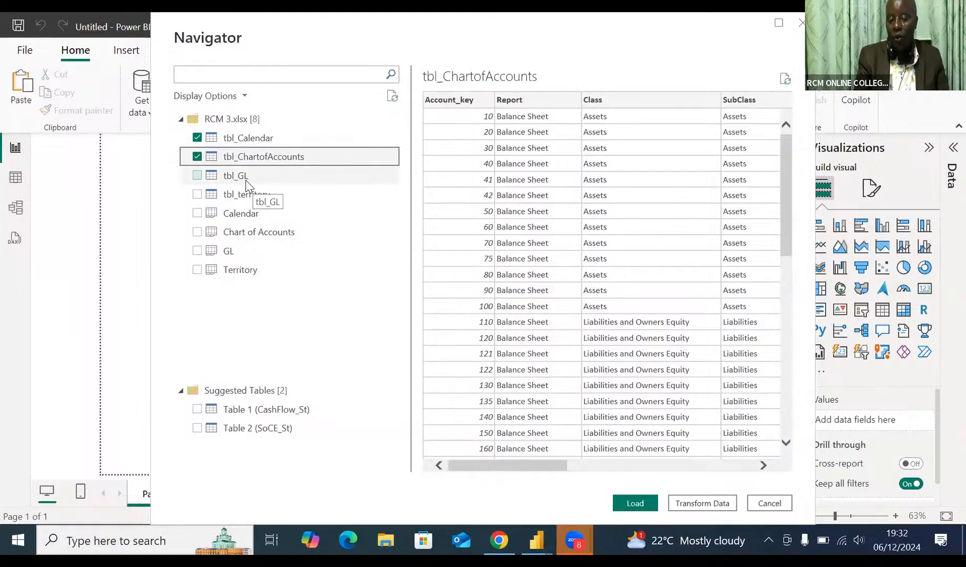
pyautogui.click(198, 177)
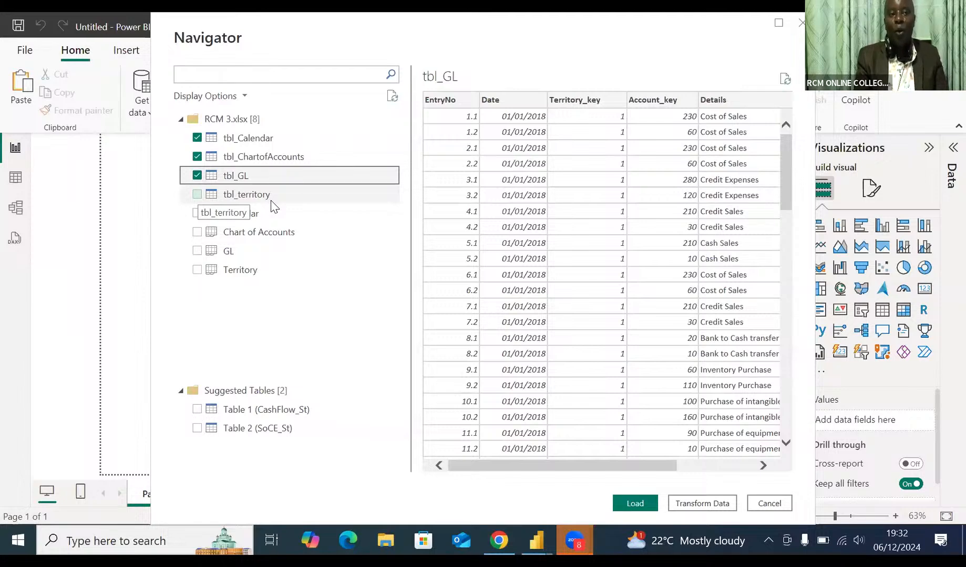
pyautogui.click(199, 195)
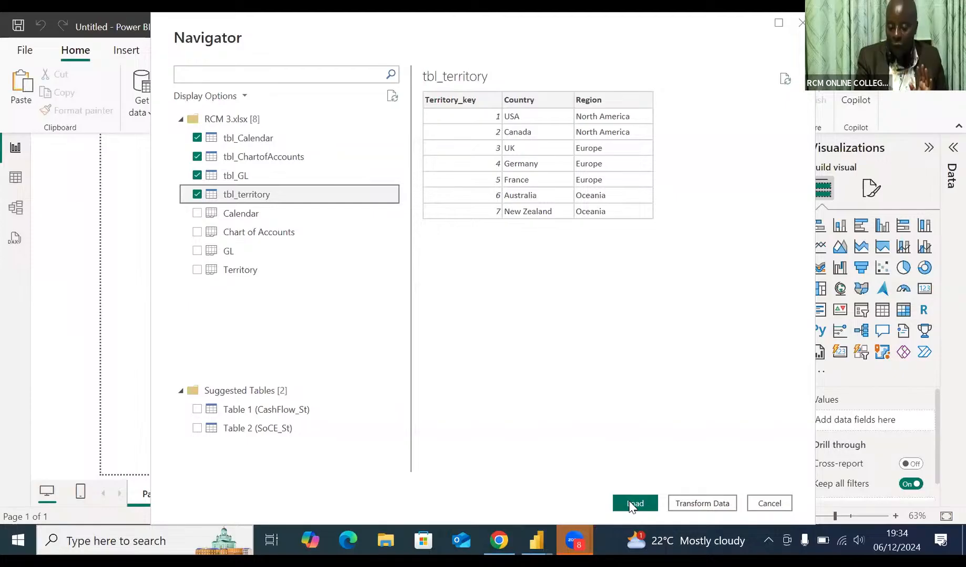
pyautogui.click(632, 504)
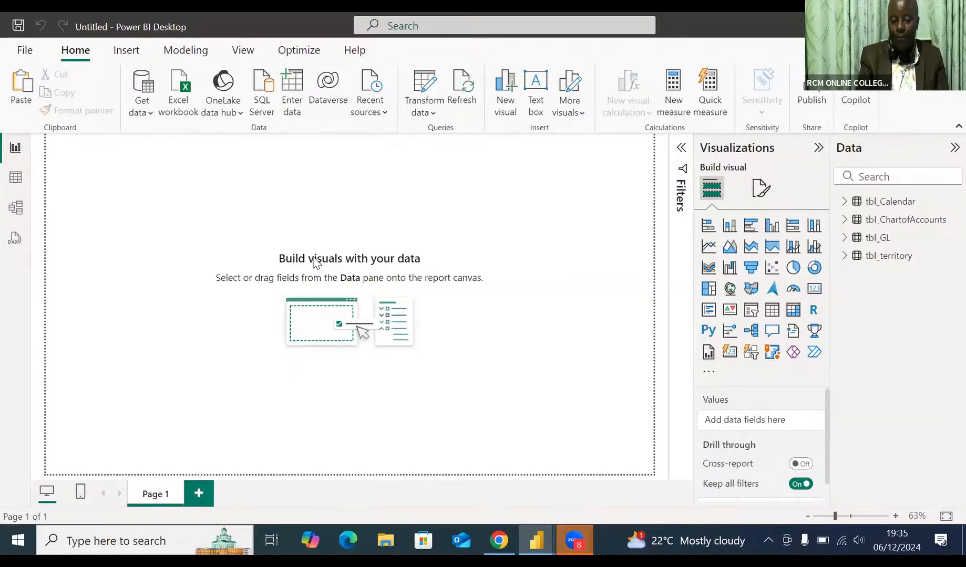
# Step: Review the rows and columns of tbl_Calendar, tbl_ChartofAccounts, tbl_GL and tbl_territory in Table view
pyautogui.click(16, 179)
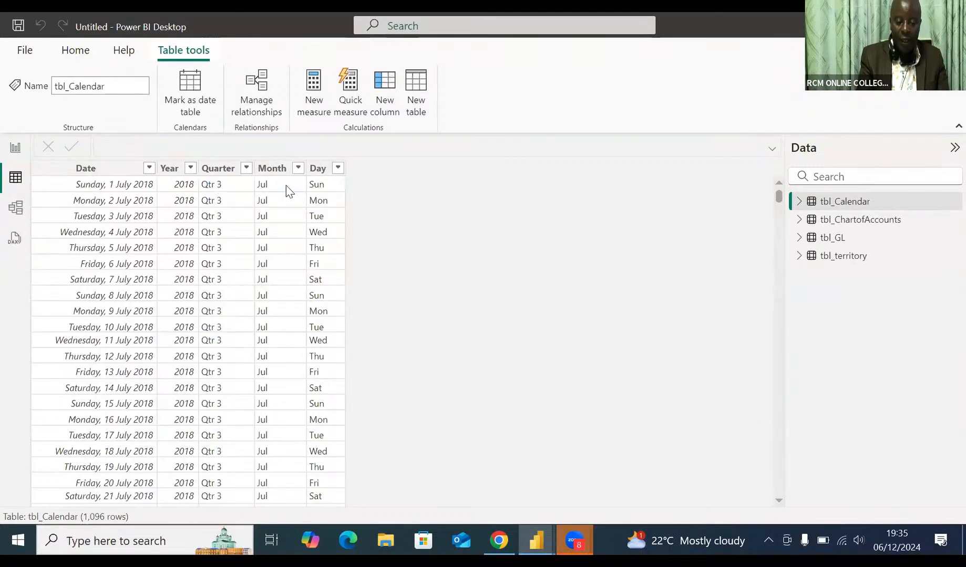
pyautogui.click(879, 206)
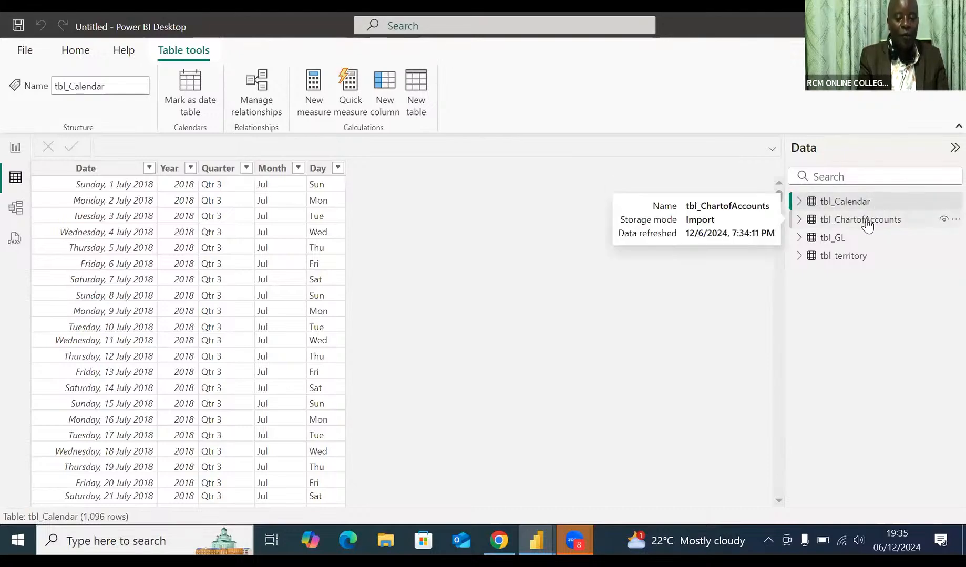
pyautogui.click(867, 223)
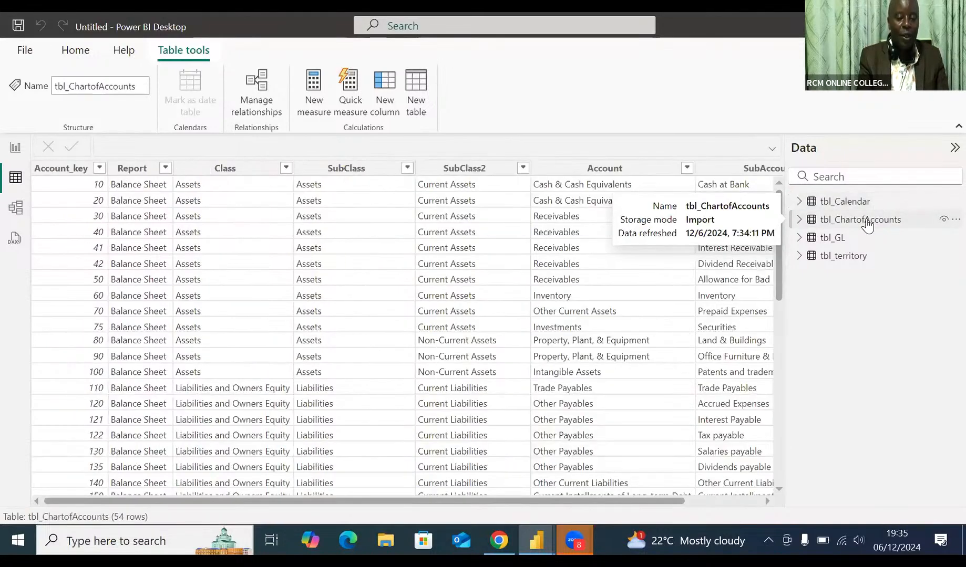
pyautogui.click(835, 241)
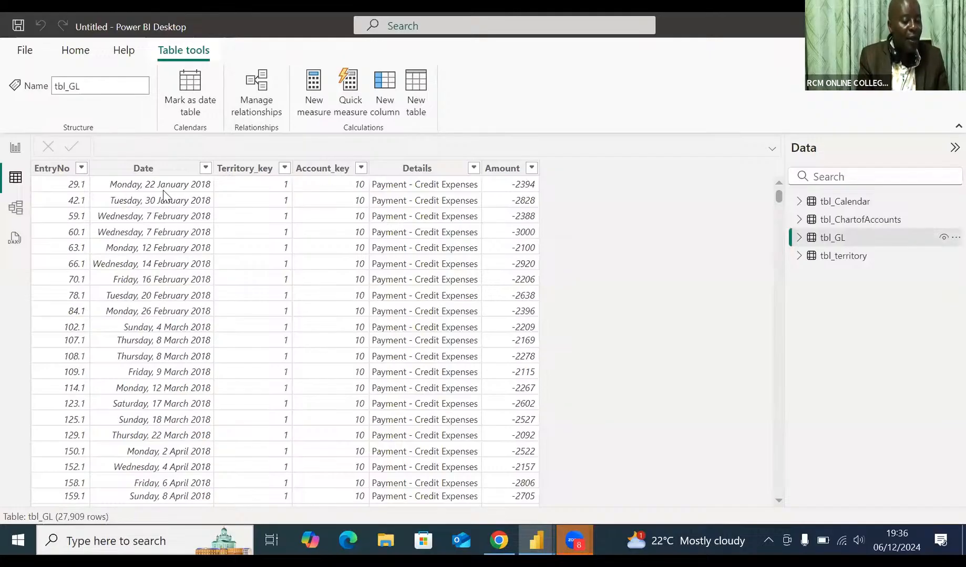
pyautogui.click(837, 263)
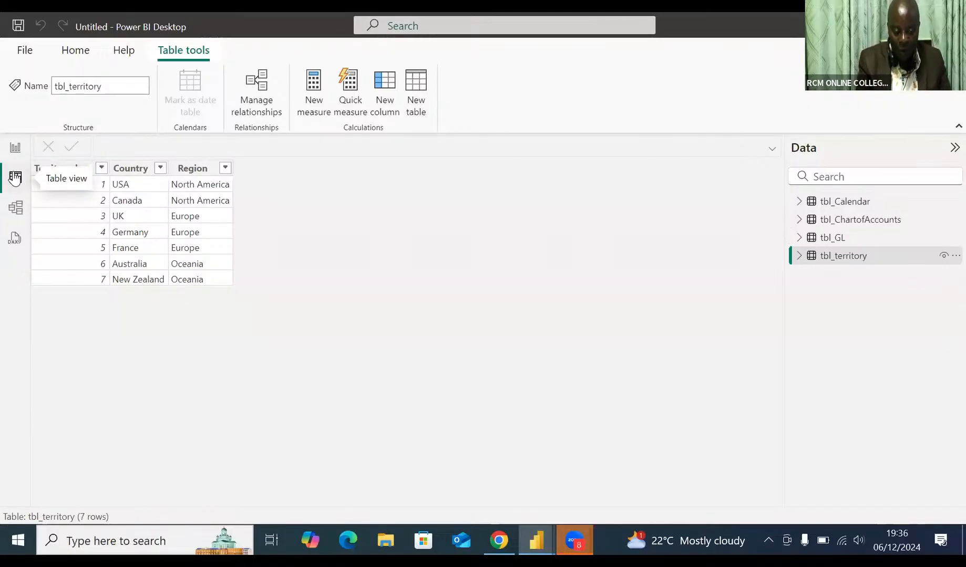
# Step: In the model diagram, raise the tbl_GL card slightly and place the tbl_Calendar card directly beneath it
pyautogui.click(15, 209)
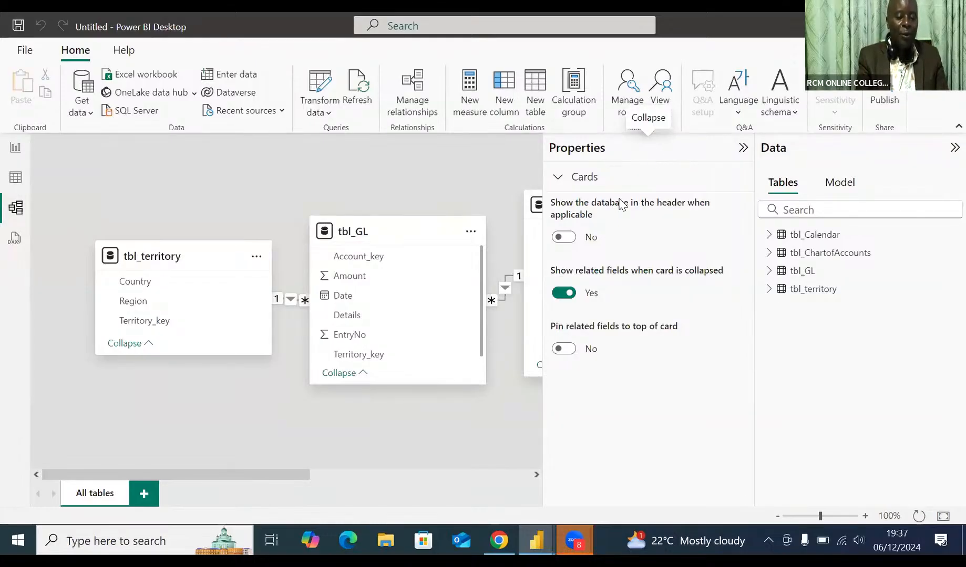
pyautogui.click(742, 149)
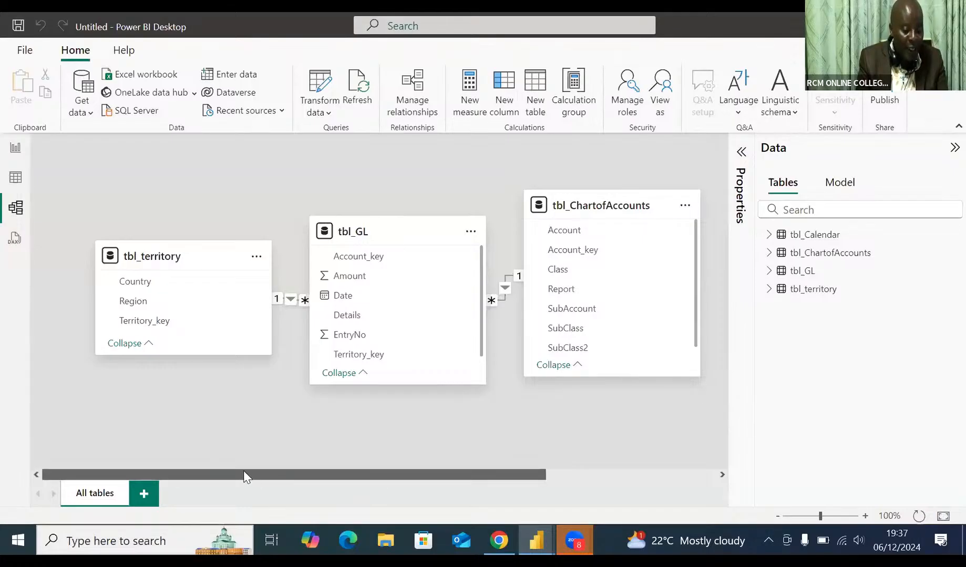
pyautogui.moveTo(243, 470); pyautogui.dragTo(222, 474)
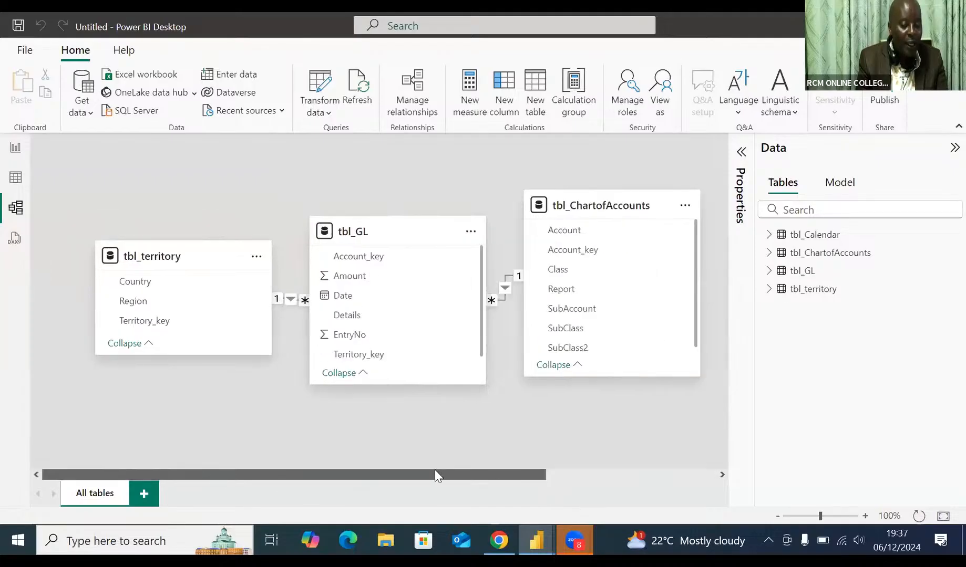
pyautogui.hscroll(3, 434, 471)
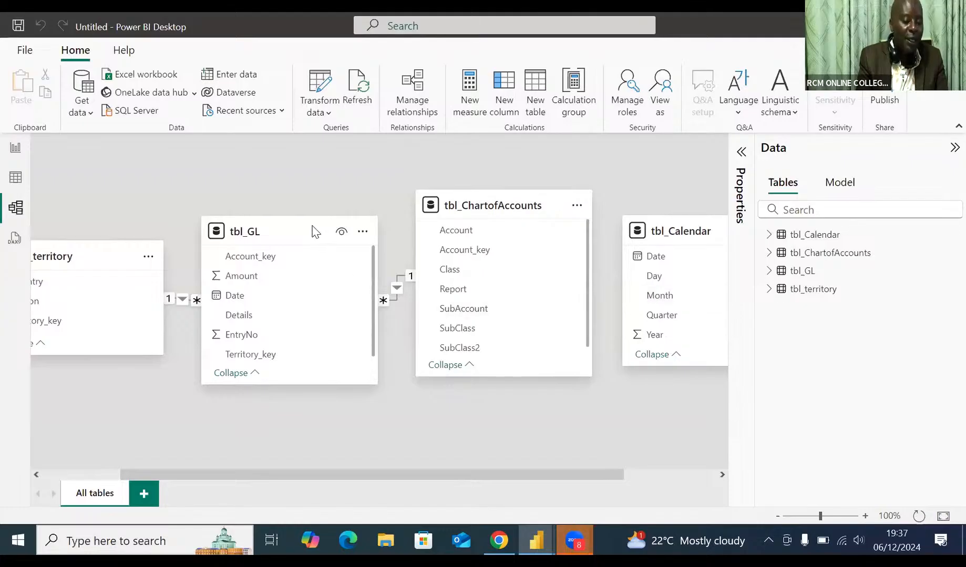
pyautogui.moveTo(314, 232)
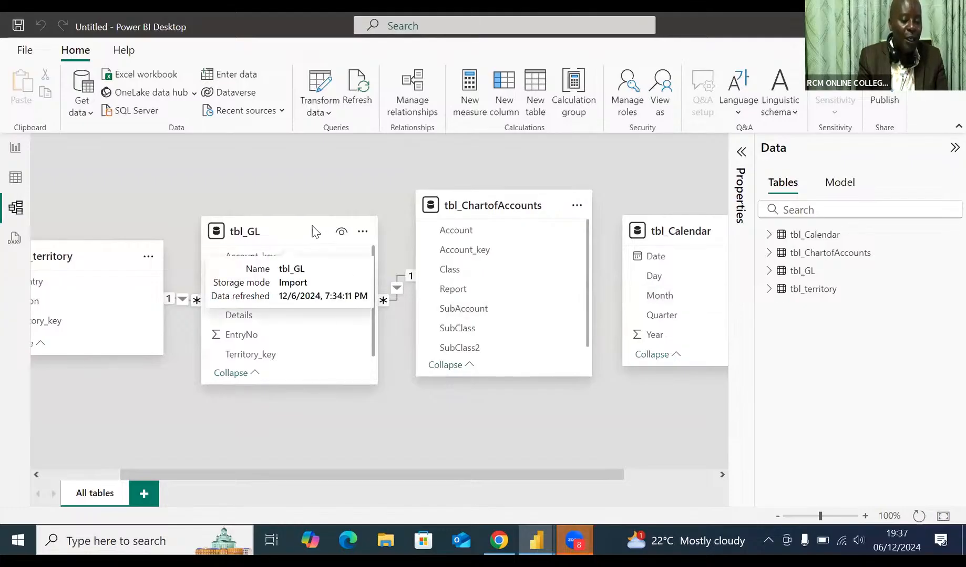
pyautogui.moveTo(315, 232); pyautogui.dragTo(319, 182)
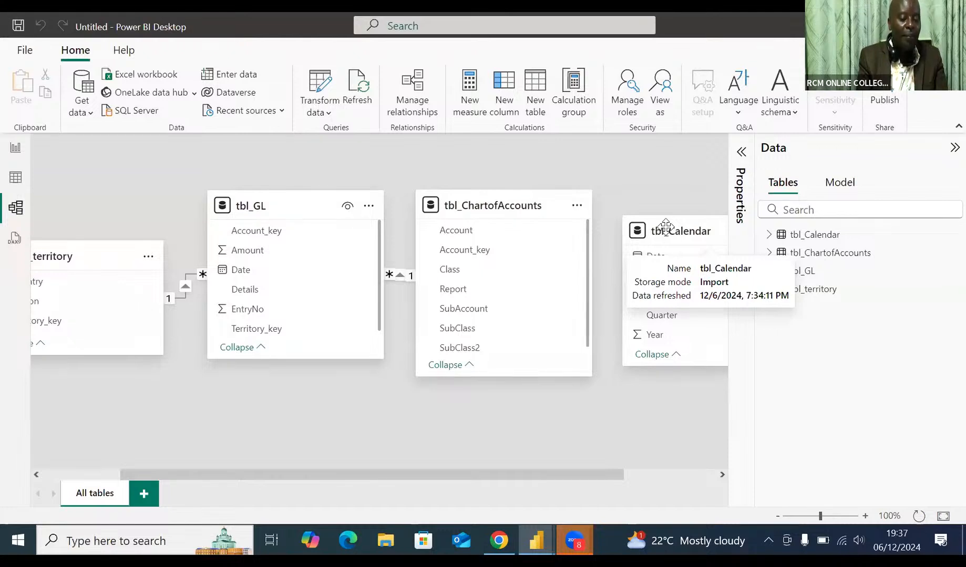
pyautogui.moveTo(665, 227); pyautogui.dragTo(361, 376)
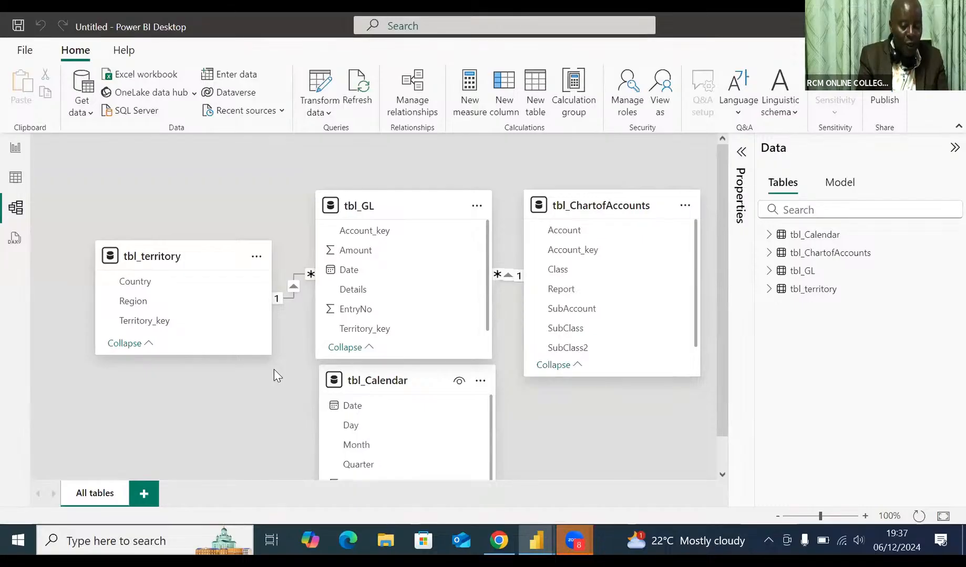
# Step: Spread out the model diagram, with tbl_ChartofAccounts farther right, tbl_GL between it and tbl_territory, and tbl_Calendar below tbl_GL with a gap
pyautogui.click(778, 516)
pyautogui.click(778, 516)
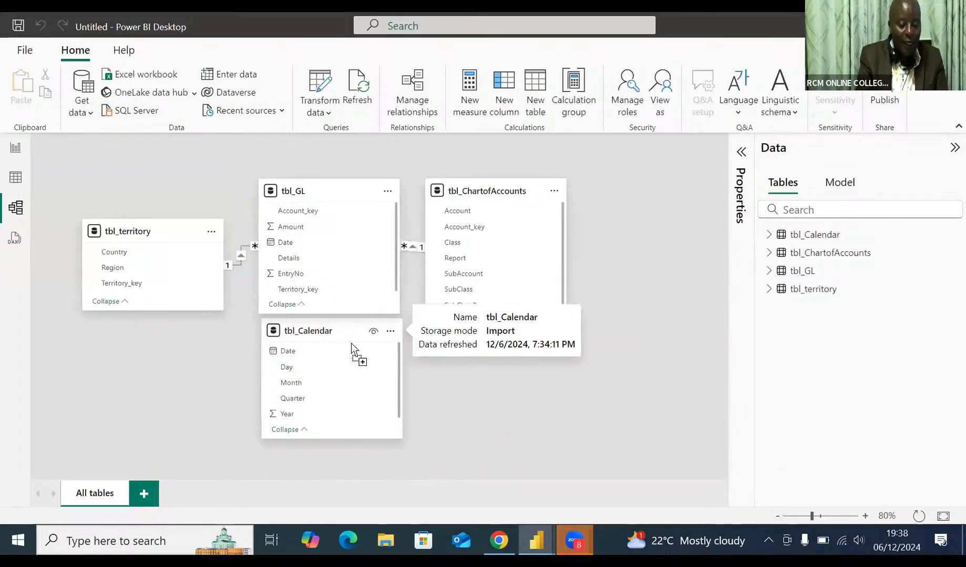
pyautogui.moveTo(351, 344)
pyautogui.mouseDown()
pyautogui.moveTo(353, 369)
pyautogui.moveTo(342, 354)
pyautogui.mouseUp()
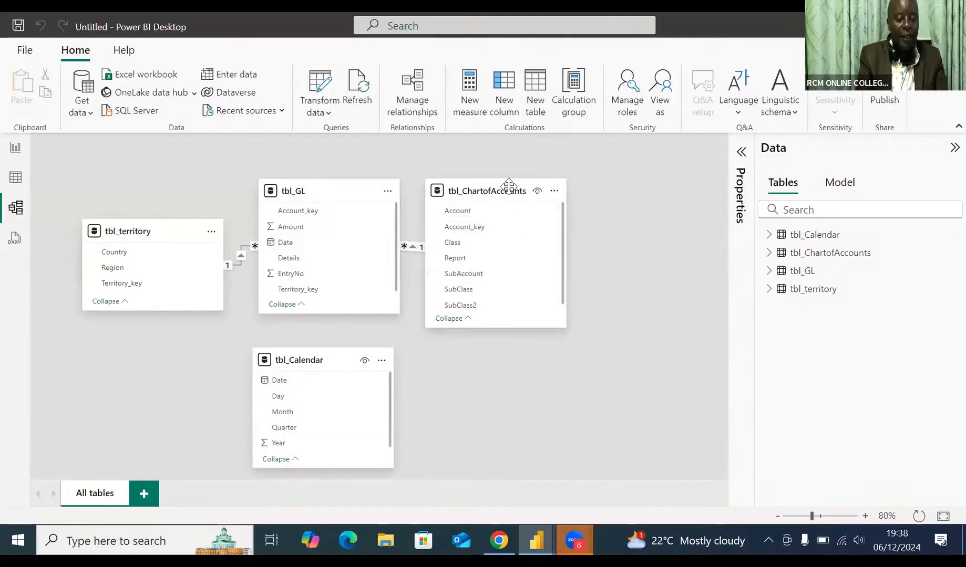
pyautogui.moveTo(509, 183); pyautogui.dragTo(596, 188)
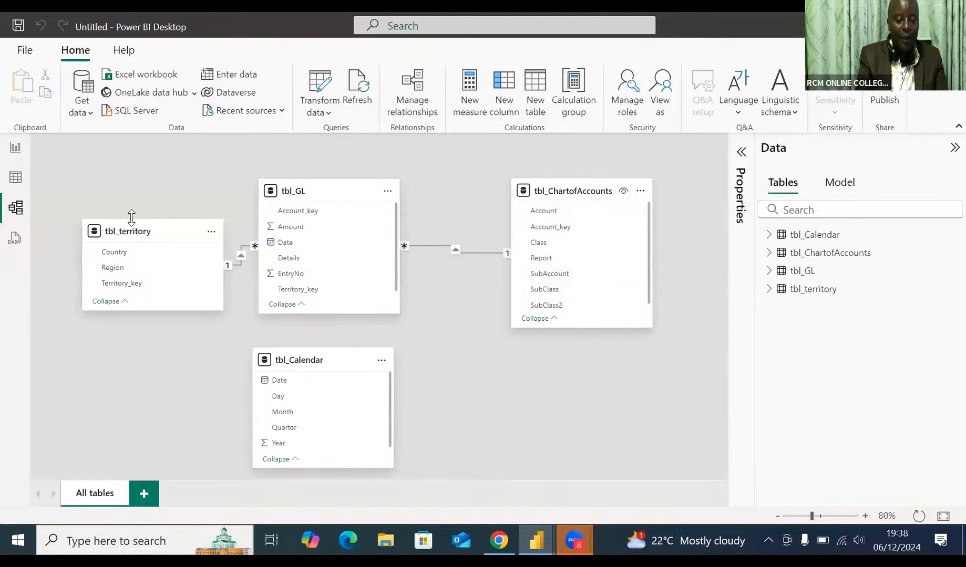
pyautogui.moveTo(131, 219); pyautogui.dragTo(131, 223)
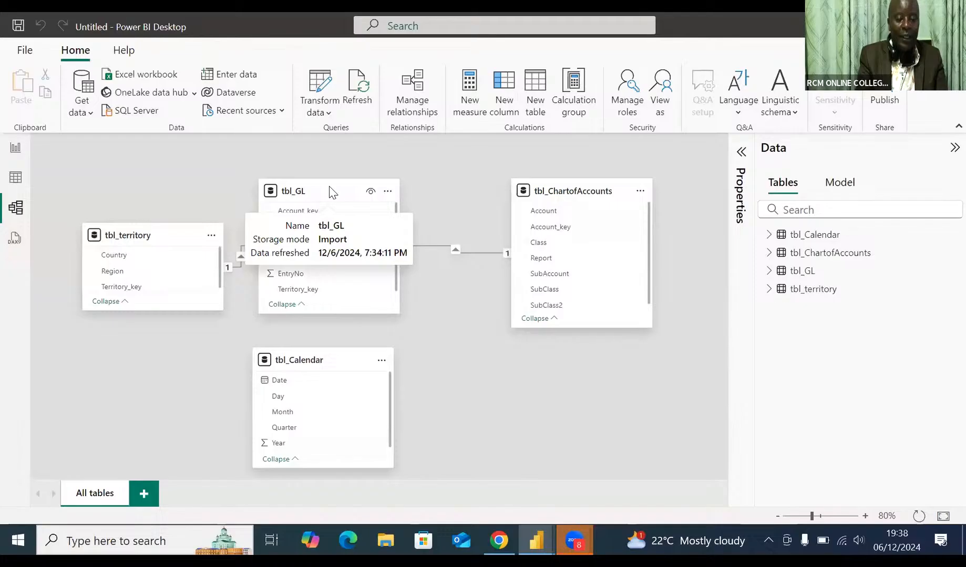
pyautogui.moveTo(328, 190); pyautogui.dragTo(362, 191)
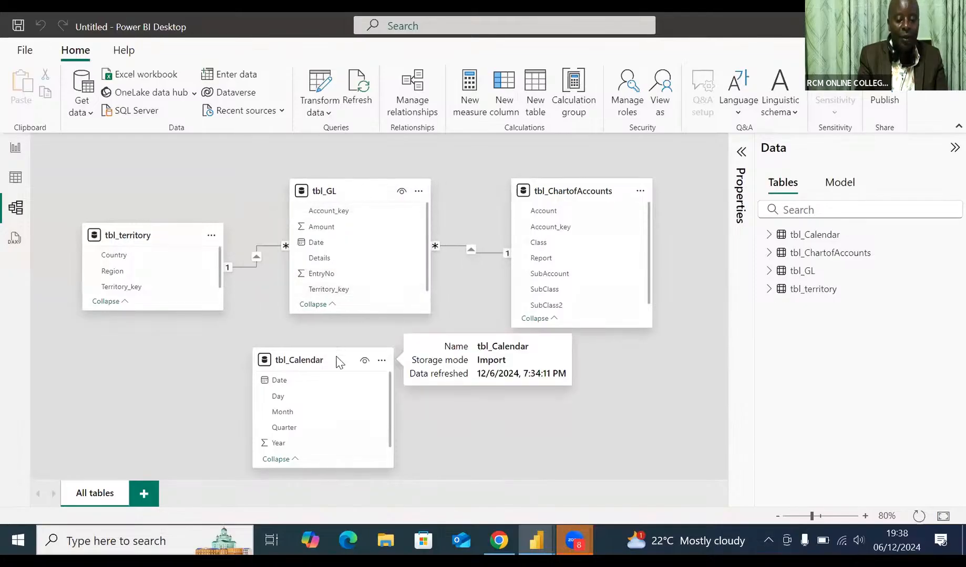
pyautogui.moveTo(337, 360); pyautogui.dragTo(379, 360)
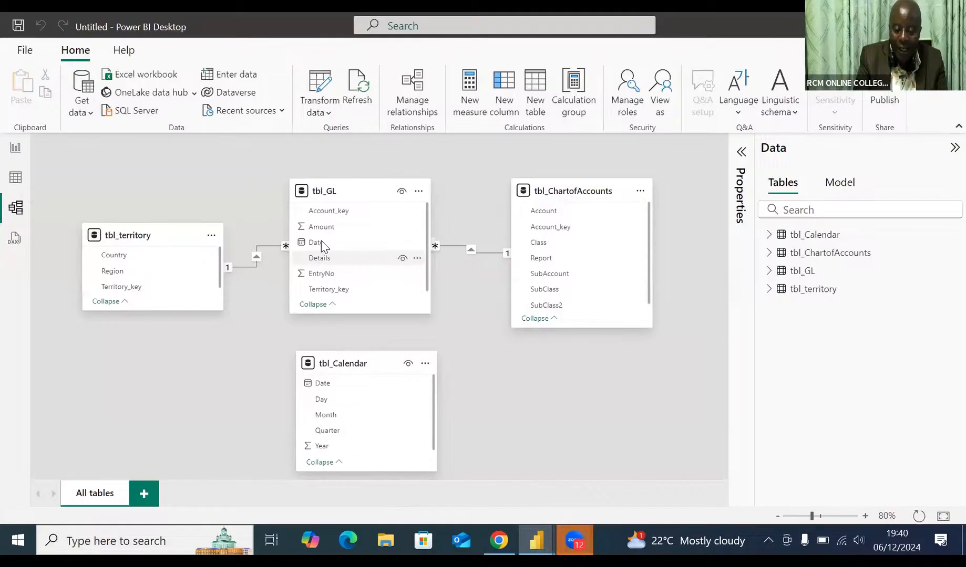
# Step: Create an active many-to-one relationship with single cross-filter direction from the Date column of tbl_GL to the Date column of tbl_Calendar
pyautogui.moveTo(321, 241)
pyautogui.mouseDown()
pyautogui.moveTo(337, 386)
pyautogui.moveTo(323, 236)
pyautogui.moveTo(327, 255)
pyautogui.mouseUp()
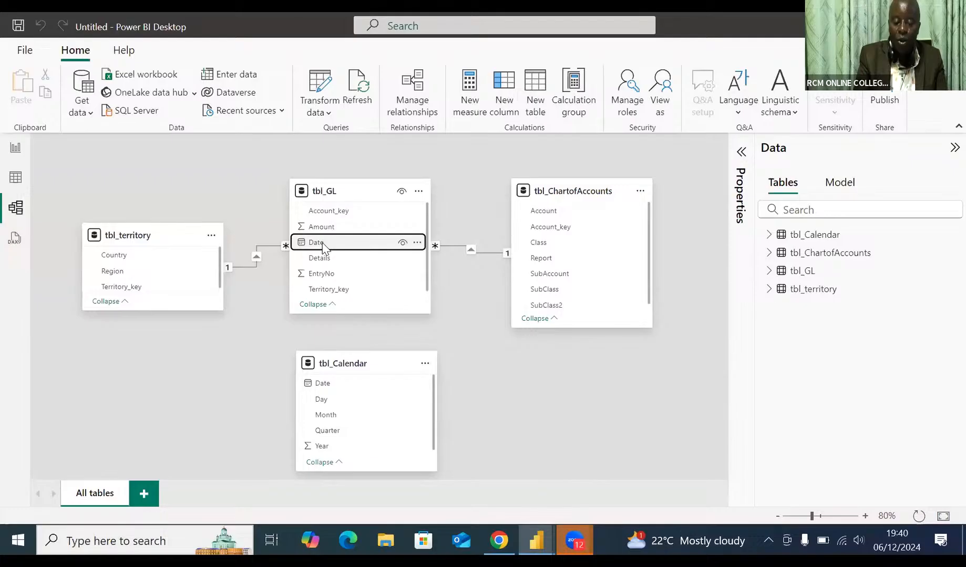
pyautogui.moveTo(322, 245); pyautogui.dragTo(326, 382)
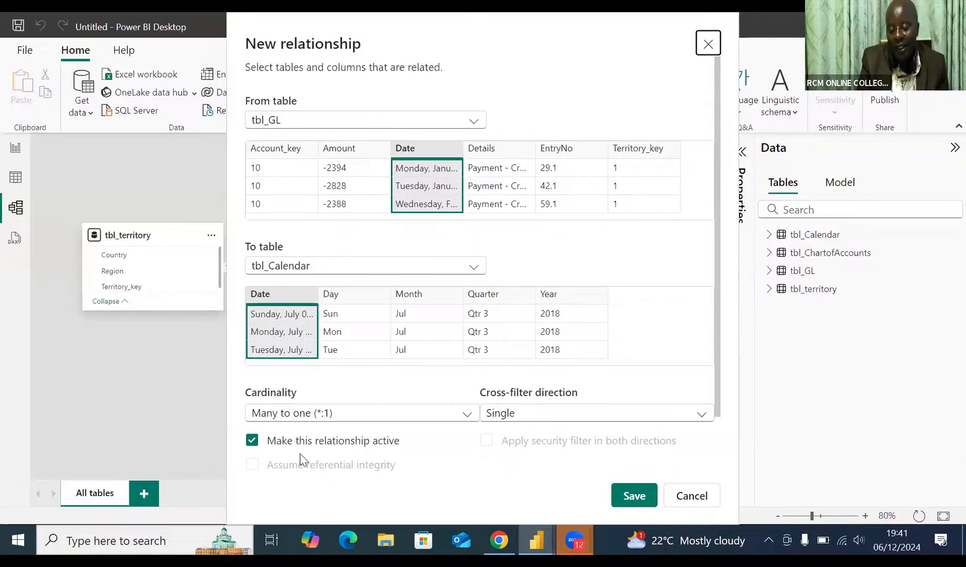
pyautogui.click(634, 497)
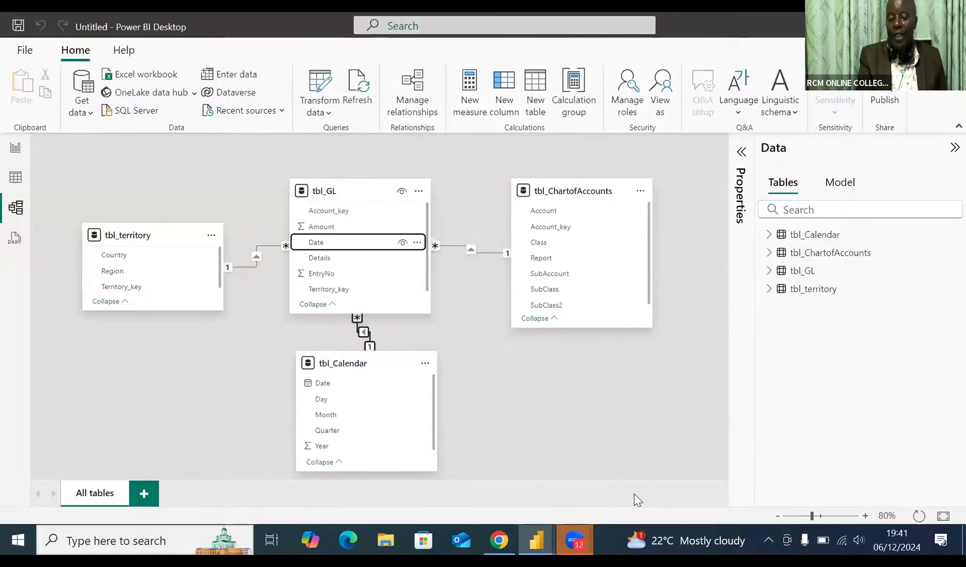
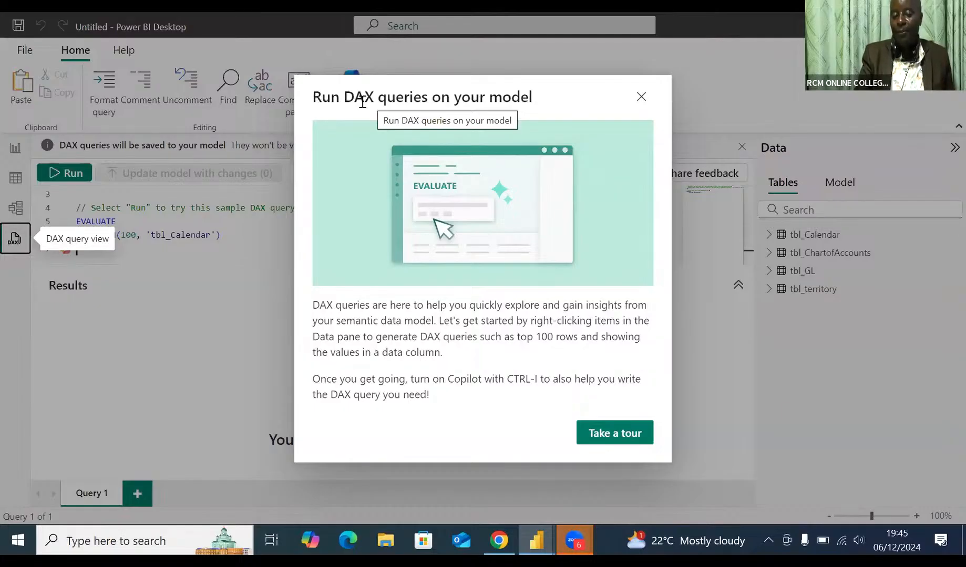
# Step: Dismiss the DAX query introduction and format the Date column of tbl_Calendar as Short Date (14/03/2001) in Table view
pyautogui.click(642, 99)
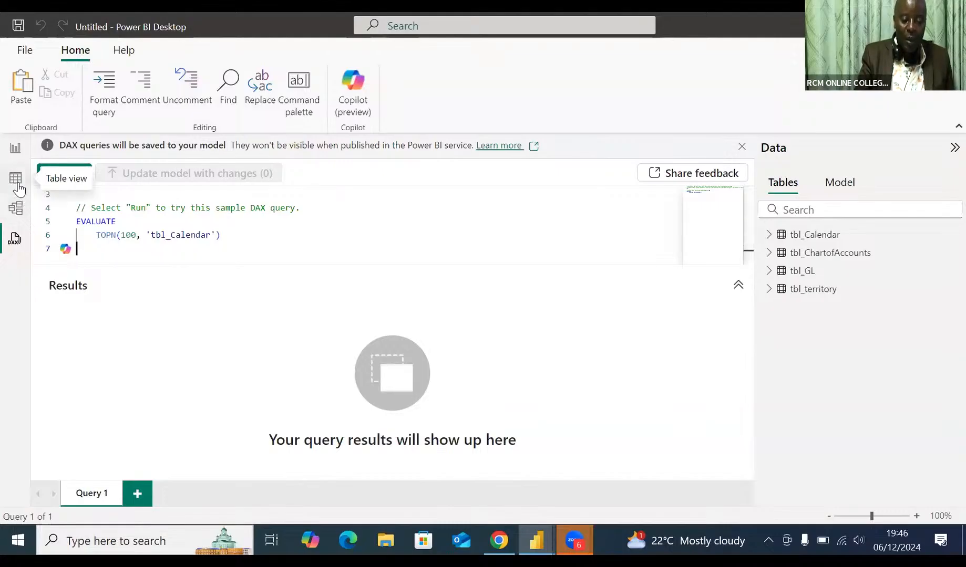
pyautogui.click(18, 184)
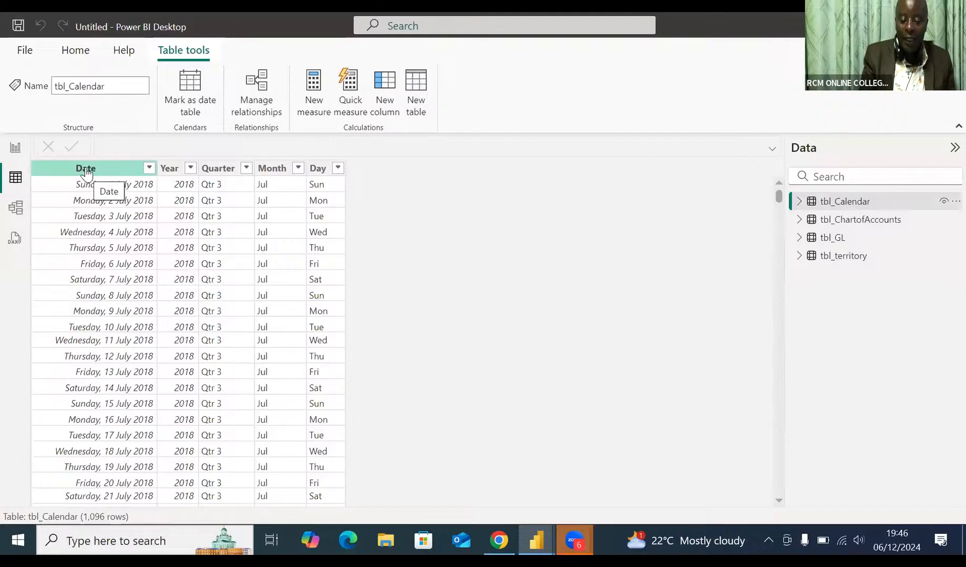
pyautogui.click(86, 174)
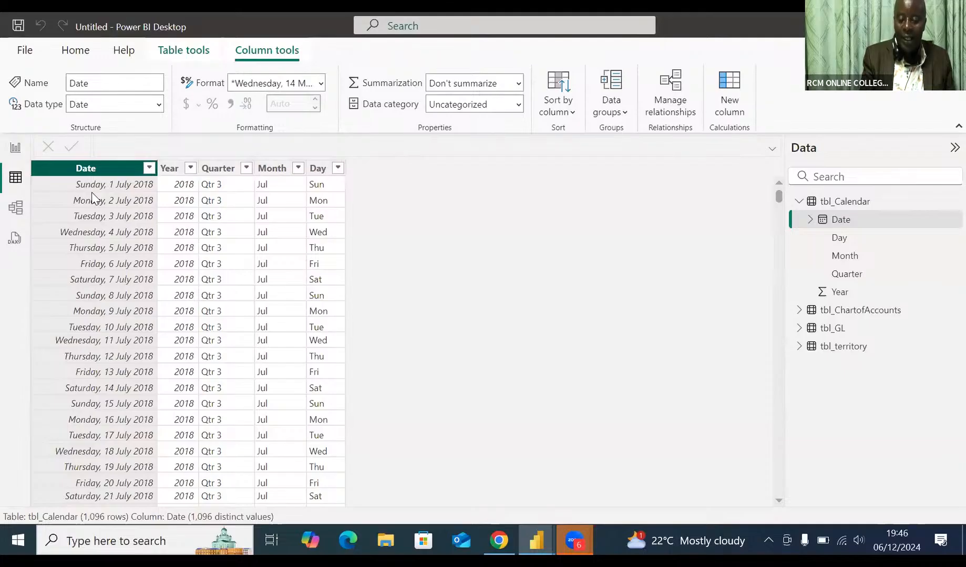
pyautogui.click(323, 88)
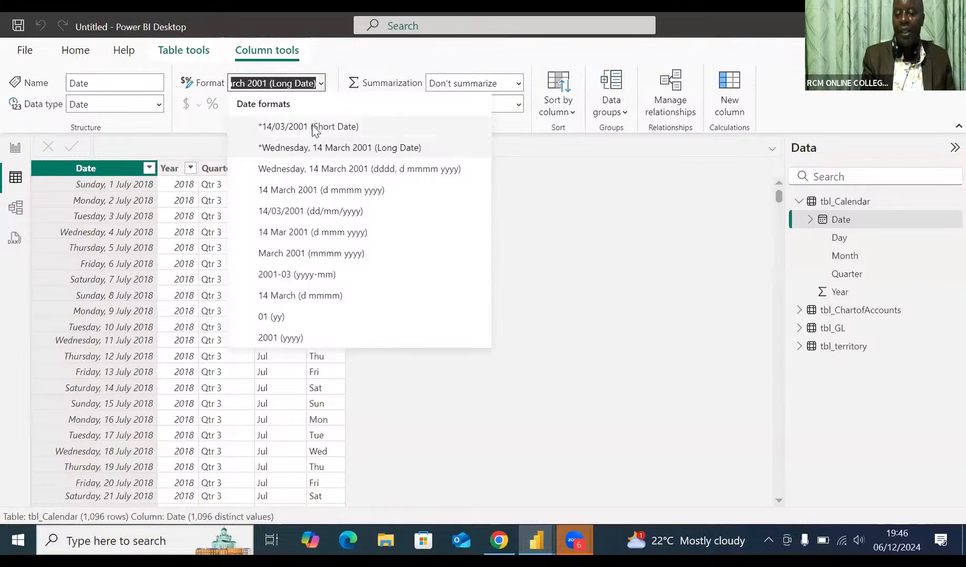
pyautogui.click(314, 129)
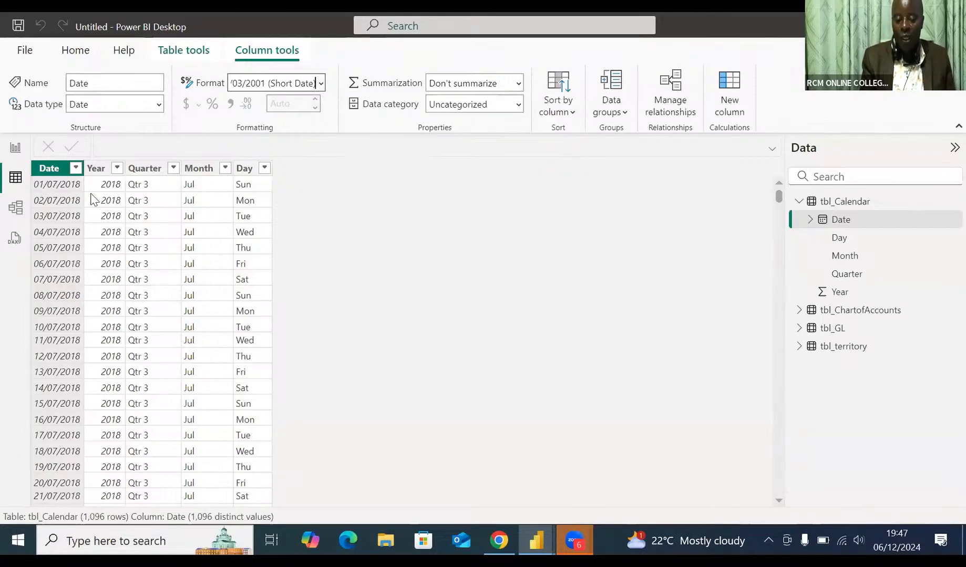
# Step: Set the default summarization of the Year column in tbl_Calendar to Don't summarize
pyautogui.click(100, 168)
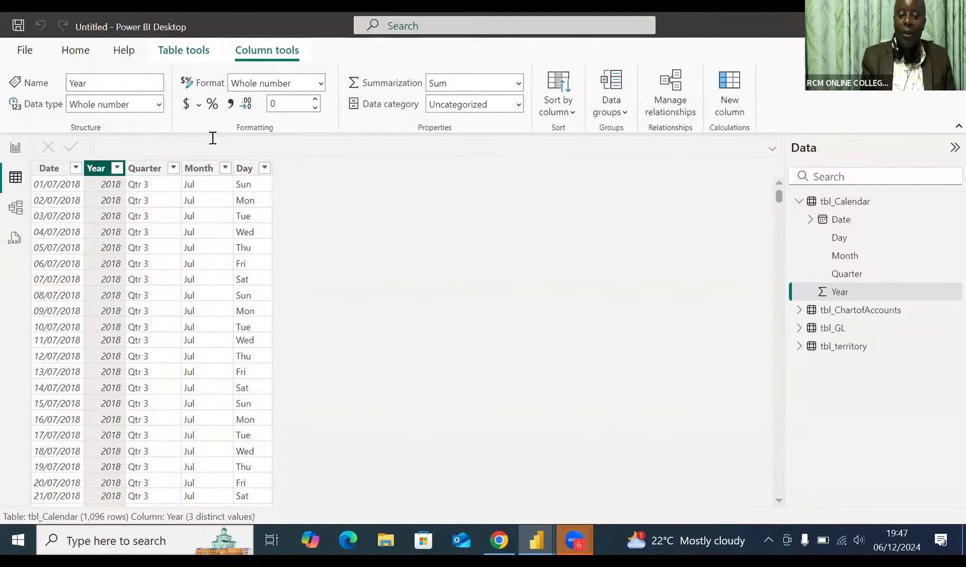
pyautogui.click(518, 86)
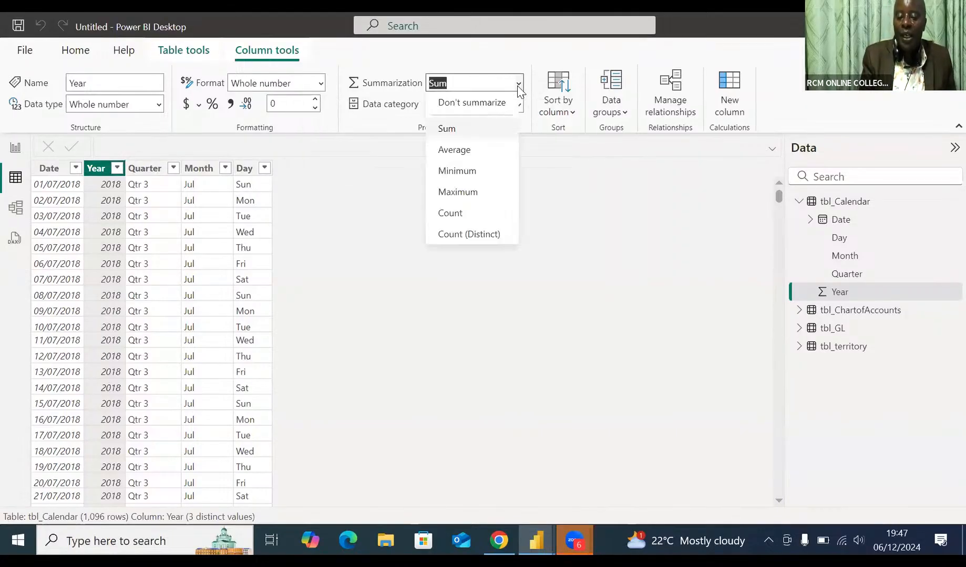
pyautogui.click(494, 104)
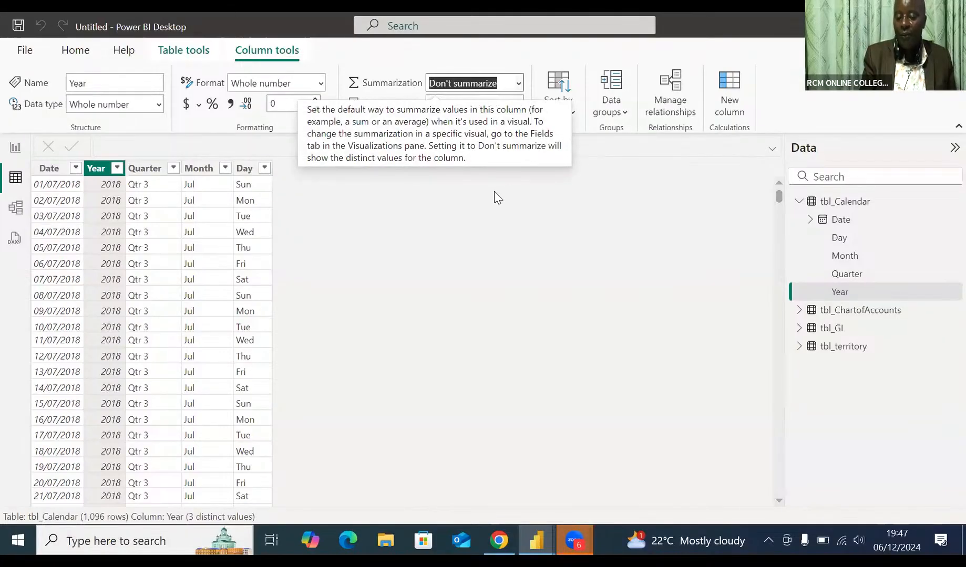
# Step: Check the data type and summarization of Quarter, Month and Day in tbl_Calendar and of every column in tbl_ChartofAccounts
pyautogui.click(137, 169)
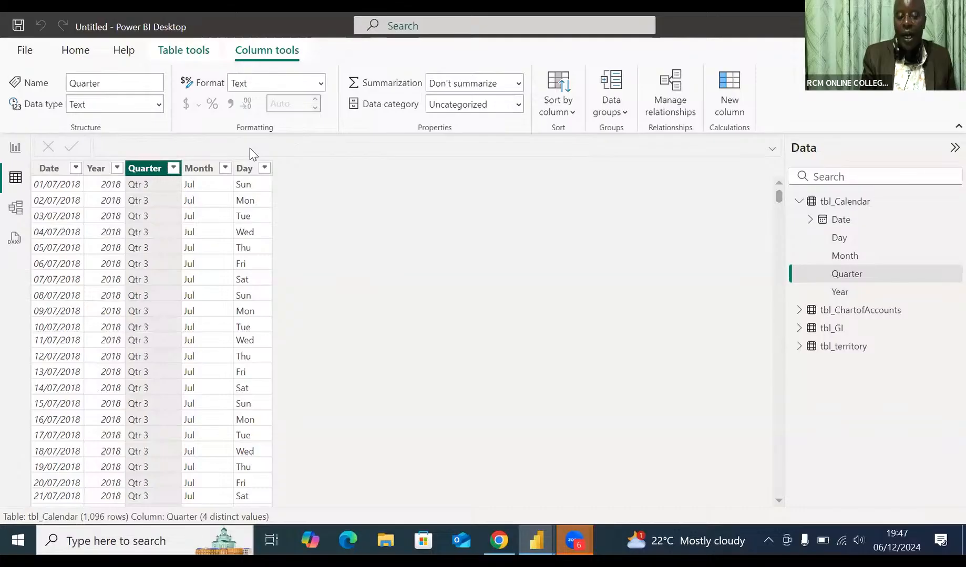
pyautogui.click(196, 157)
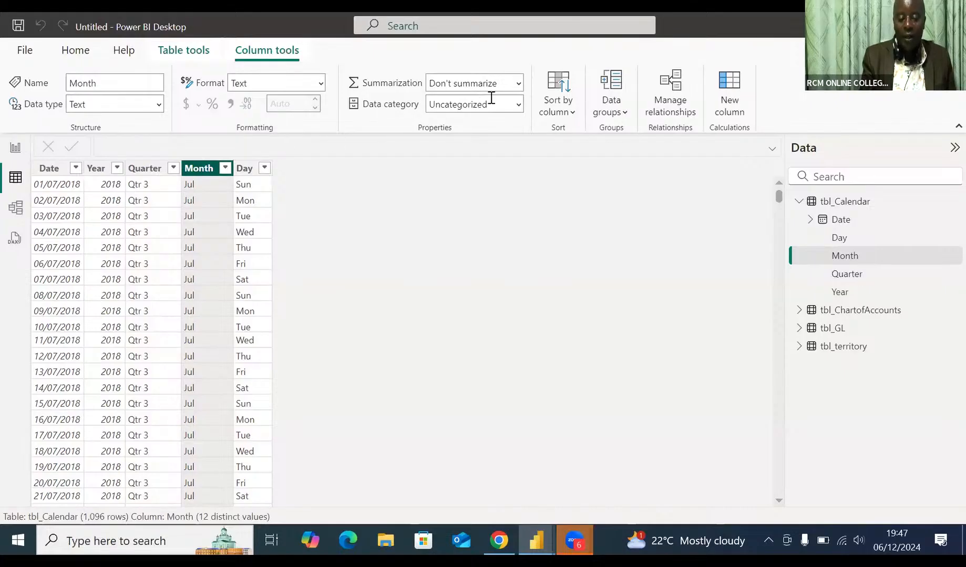
pyautogui.click(241, 169)
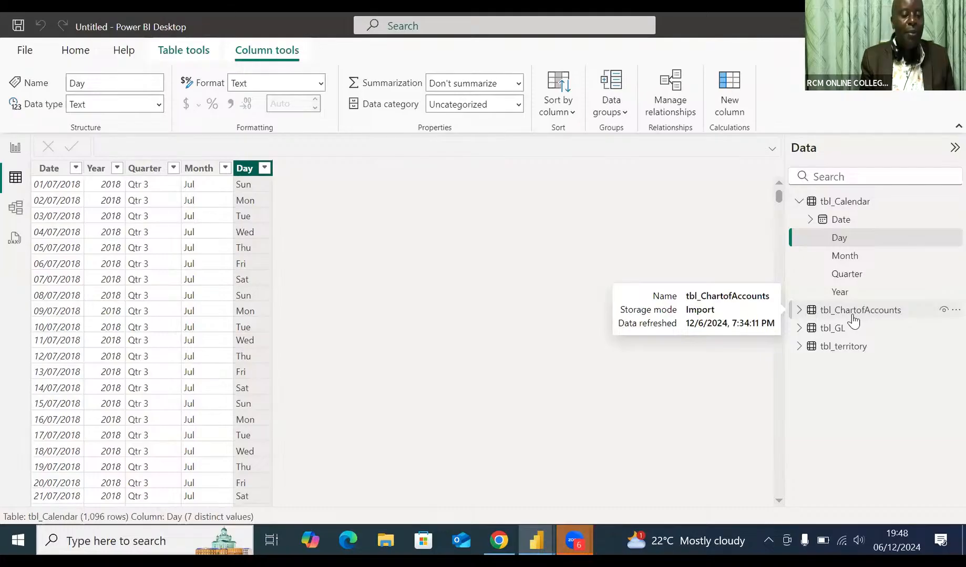
pyautogui.click(853, 311)
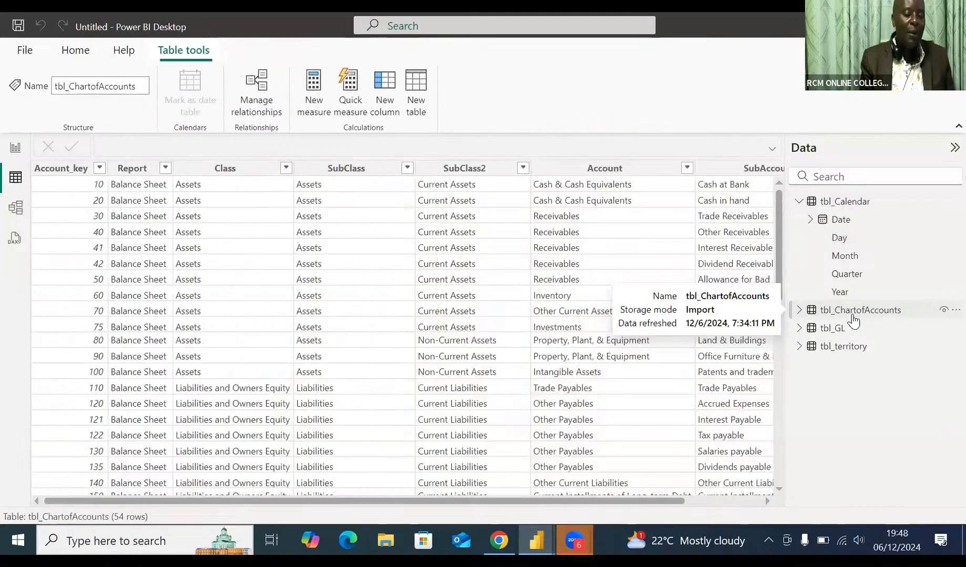
pyautogui.click(46, 175)
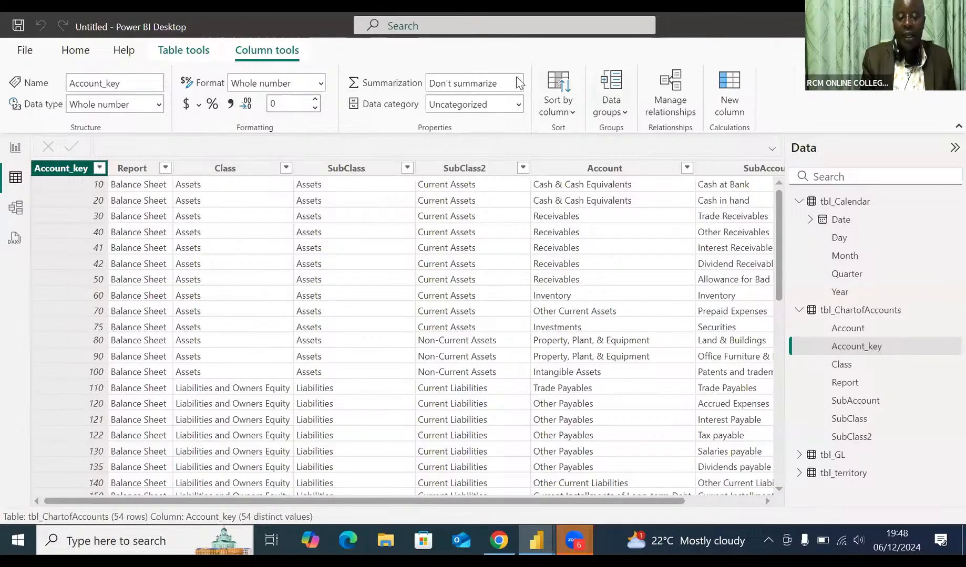
pyautogui.click(136, 168)
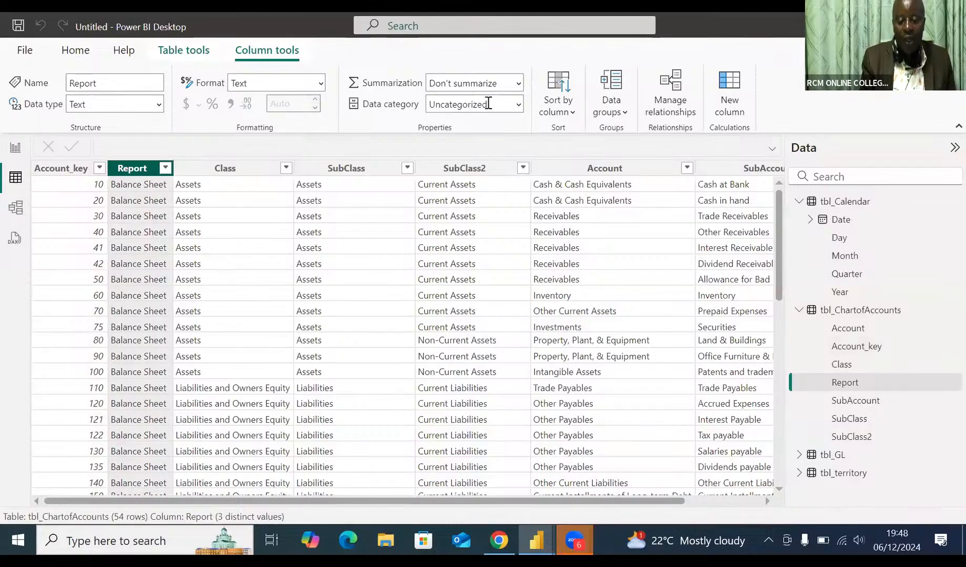
pyautogui.click(231, 167)
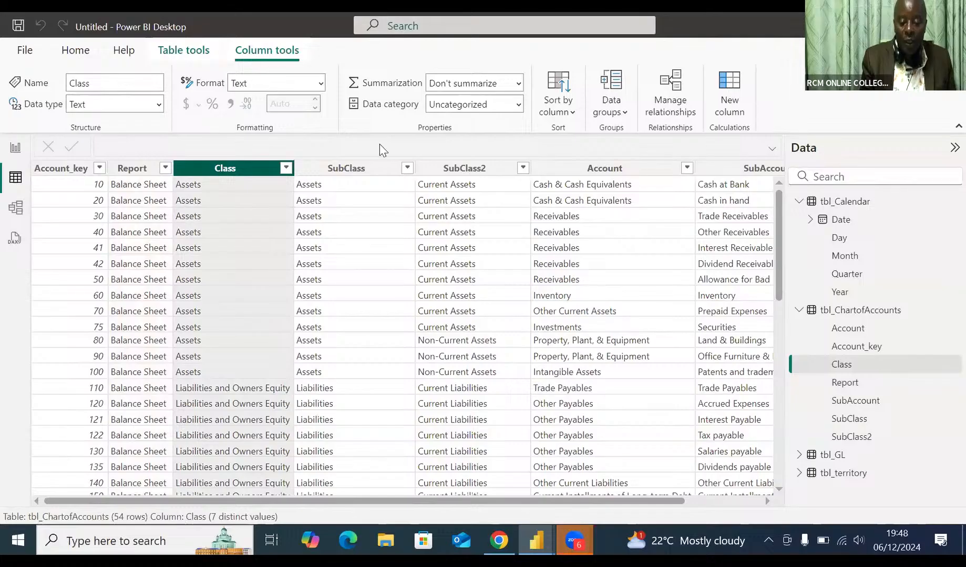
pyautogui.click(351, 168)
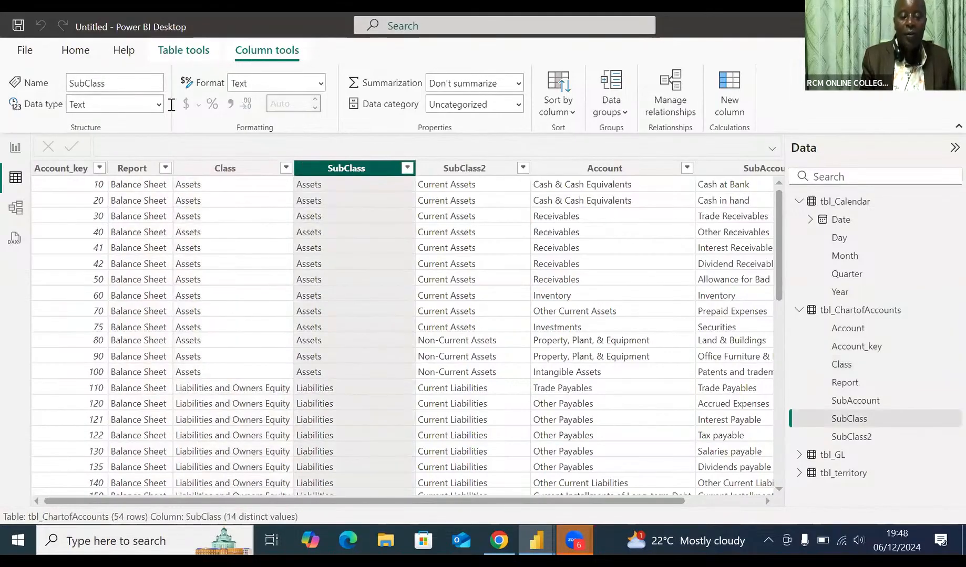
pyautogui.click(464, 170)
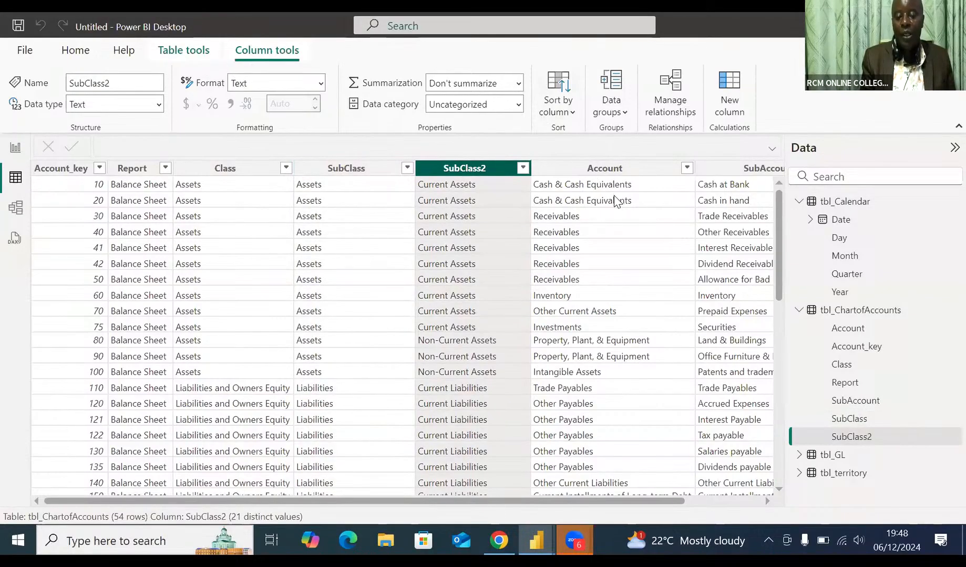
pyautogui.click(605, 171)
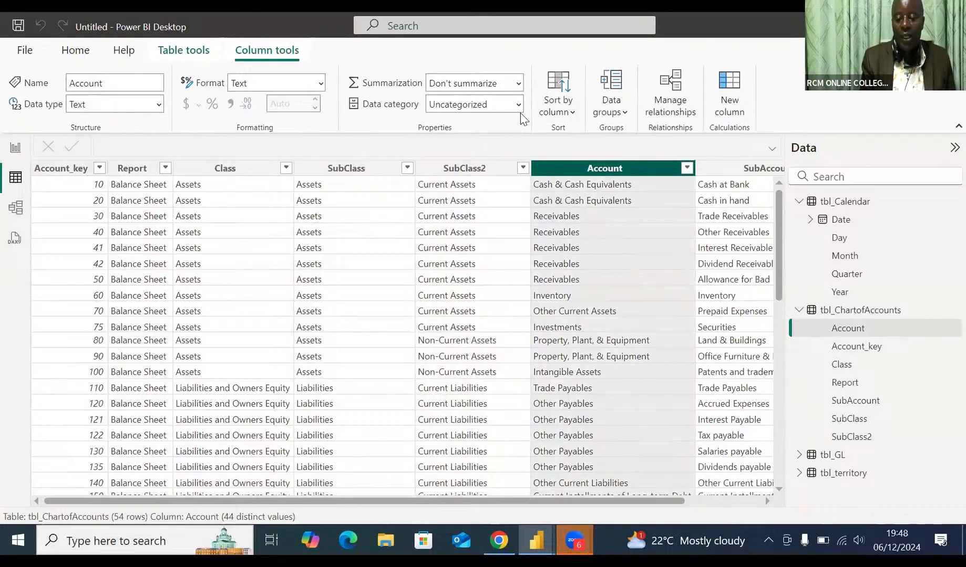
pyautogui.click(736, 175)
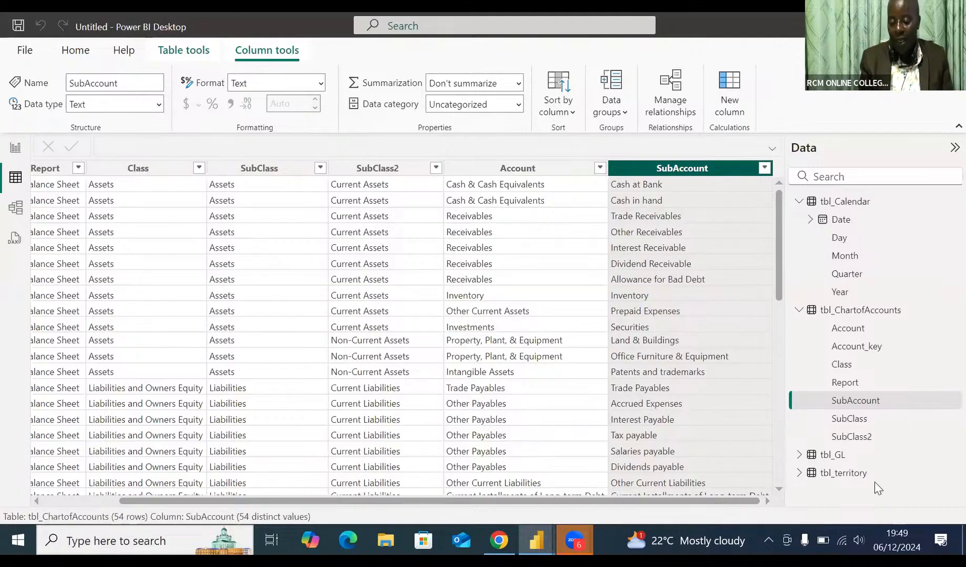
# Step: Set the default summarization of the EntryNo column in tbl_GL to Don't summarize
pyautogui.click(837, 456)
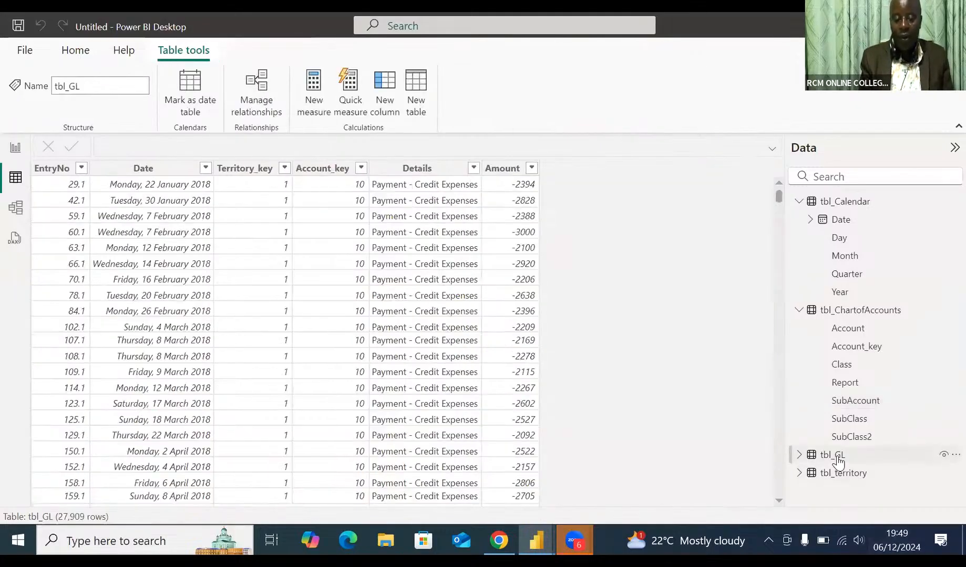
pyautogui.click(58, 169)
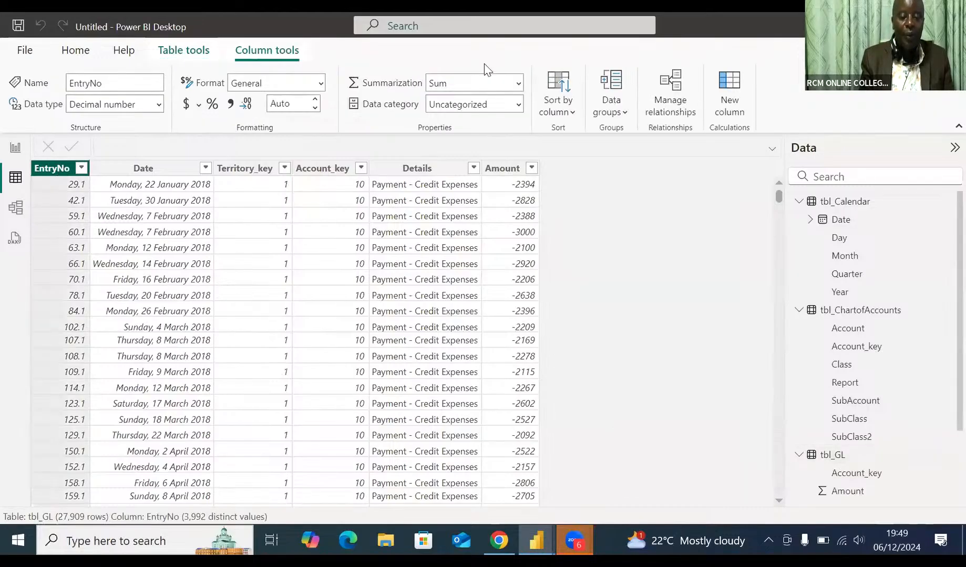
pyautogui.click(518, 84)
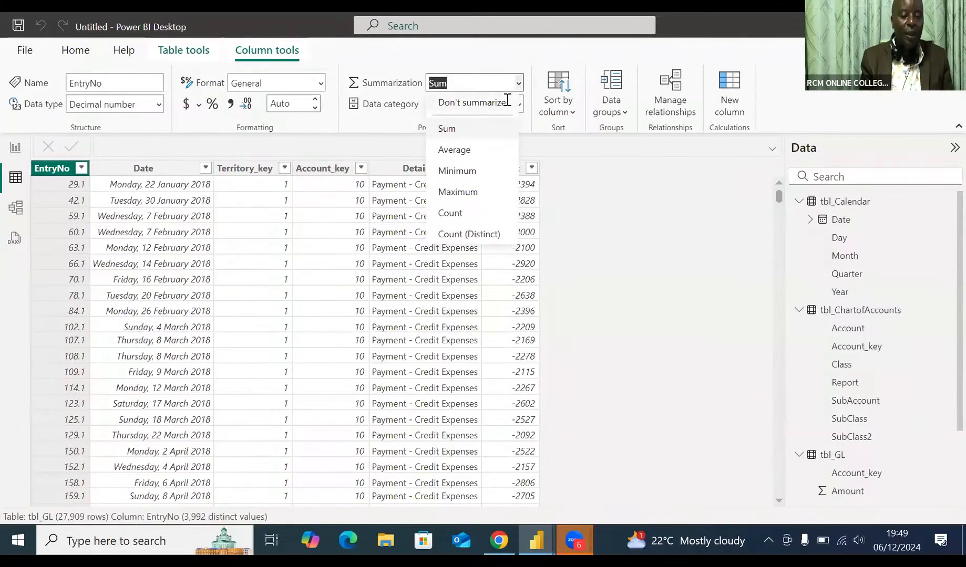
pyautogui.click(506, 98)
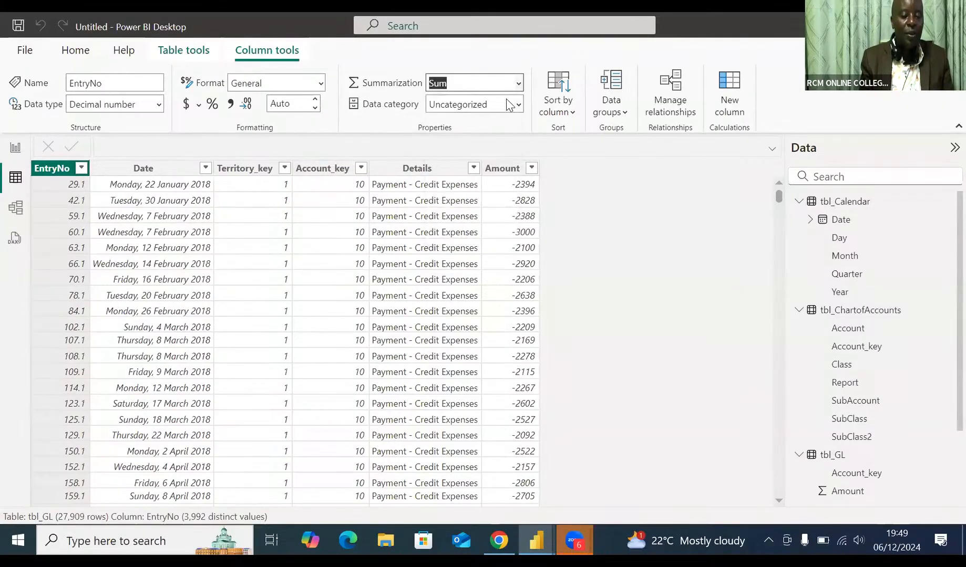
# Step: Format the Date column of tbl_GL as Short Date (14/03/2001)
pyautogui.click(136, 169)
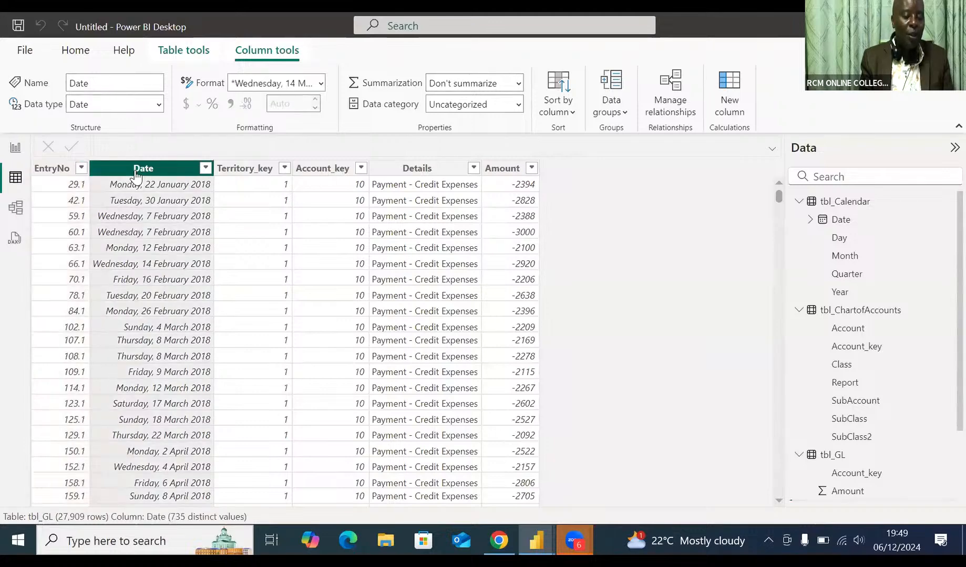
pyautogui.click(321, 84)
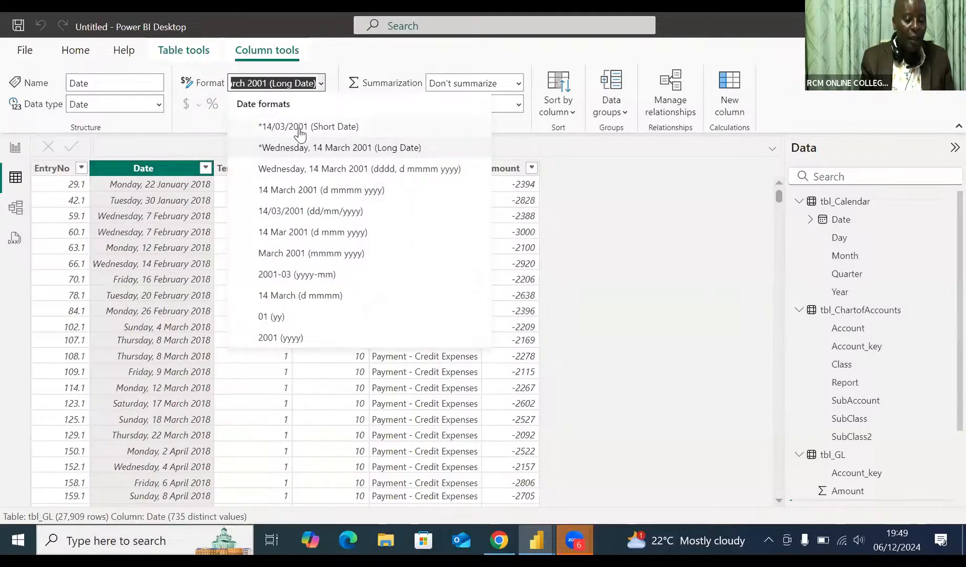
pyautogui.click(315, 128)
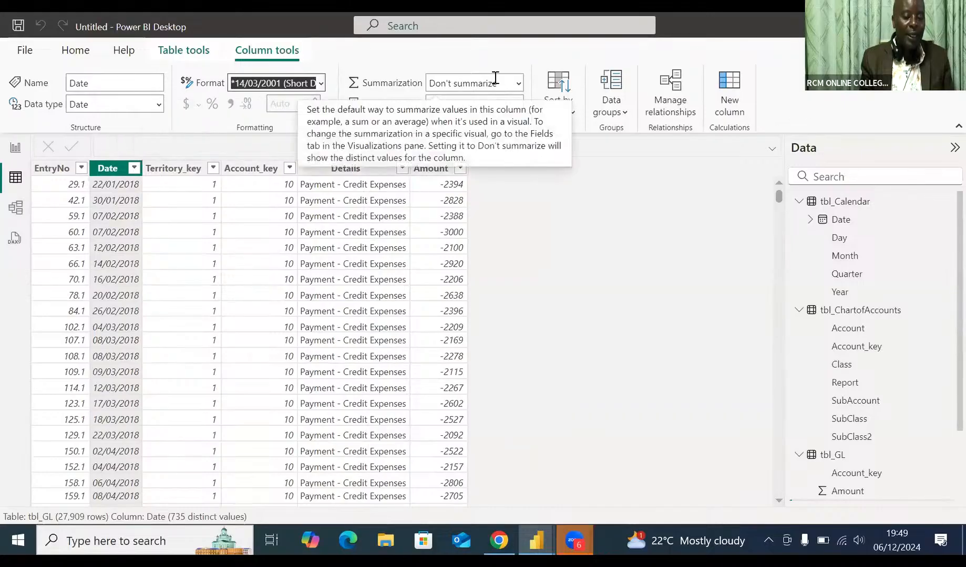
# Step: Check the column properties of Territory_key, Account_key, Details and Amount in tbl_GL, and of Territory_key in tbl_territory
pyautogui.click(177, 169)
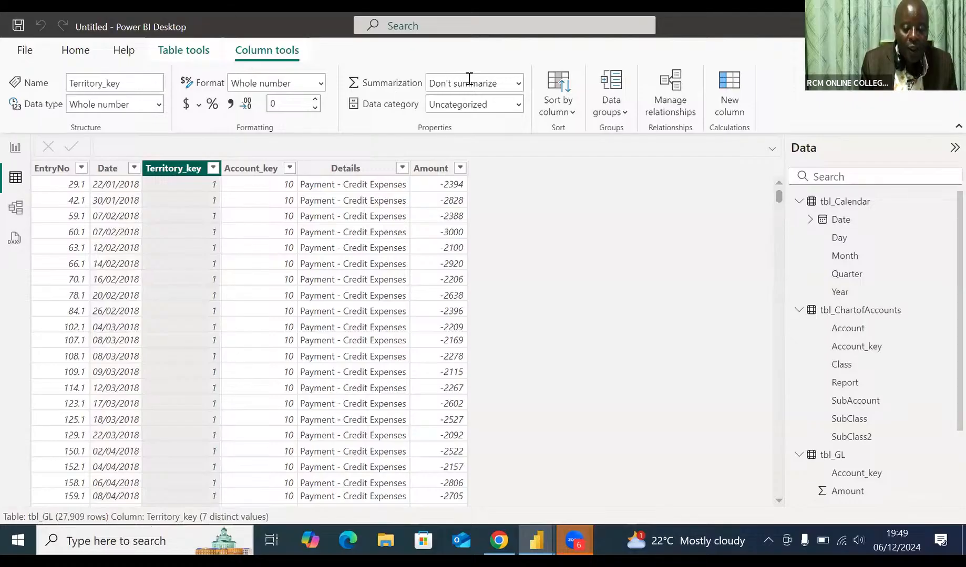
pyautogui.click(251, 169)
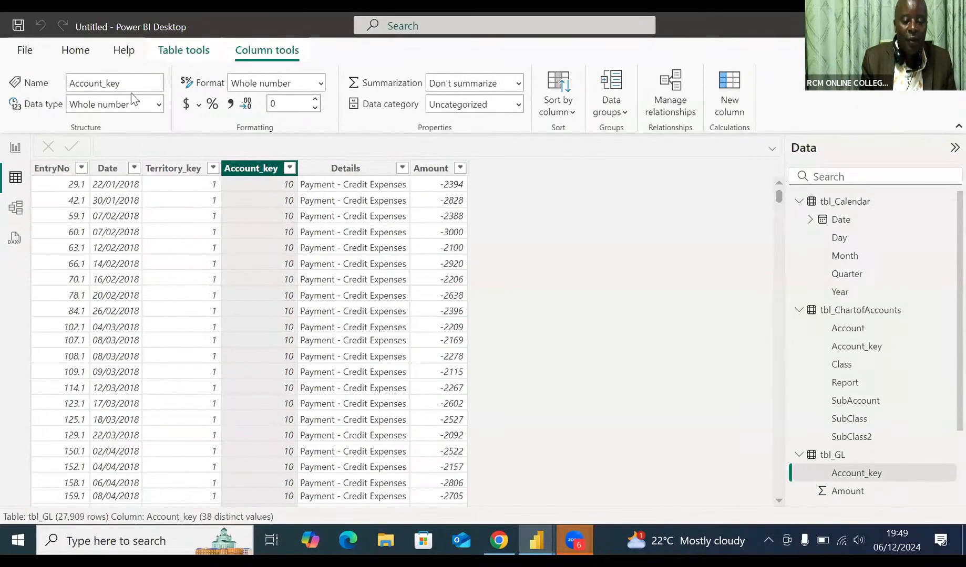
pyautogui.click(347, 169)
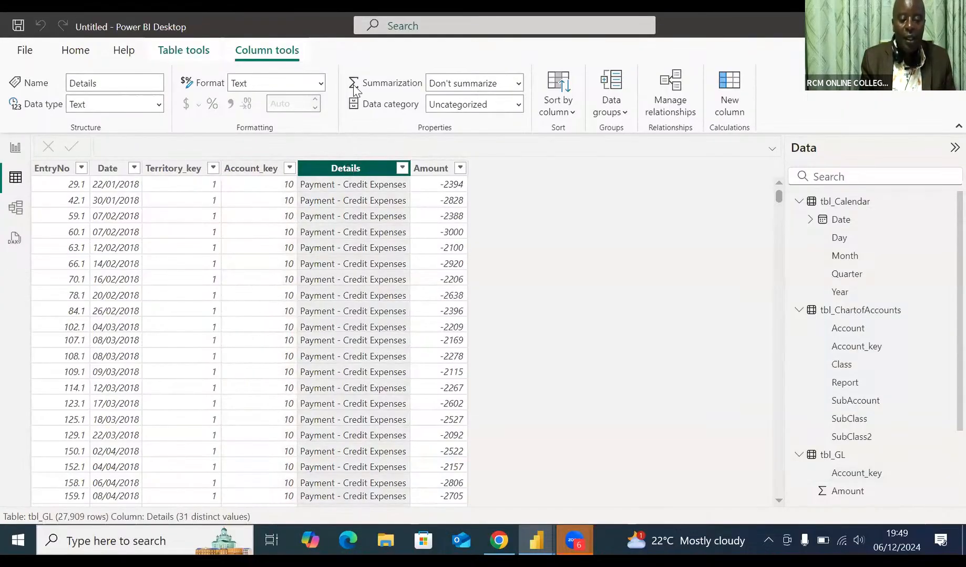
pyautogui.click(430, 170)
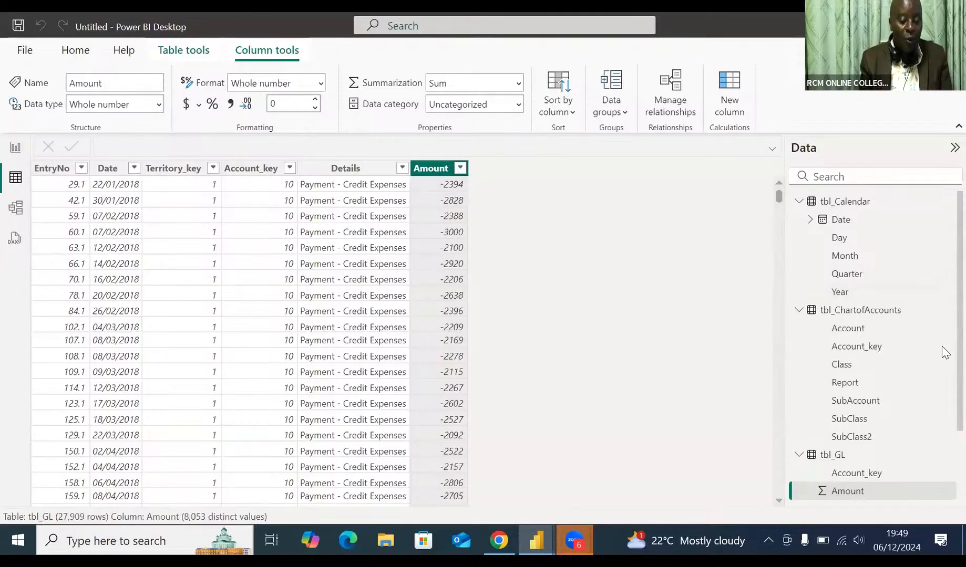
pyautogui.scroll(-2, 944, 362)
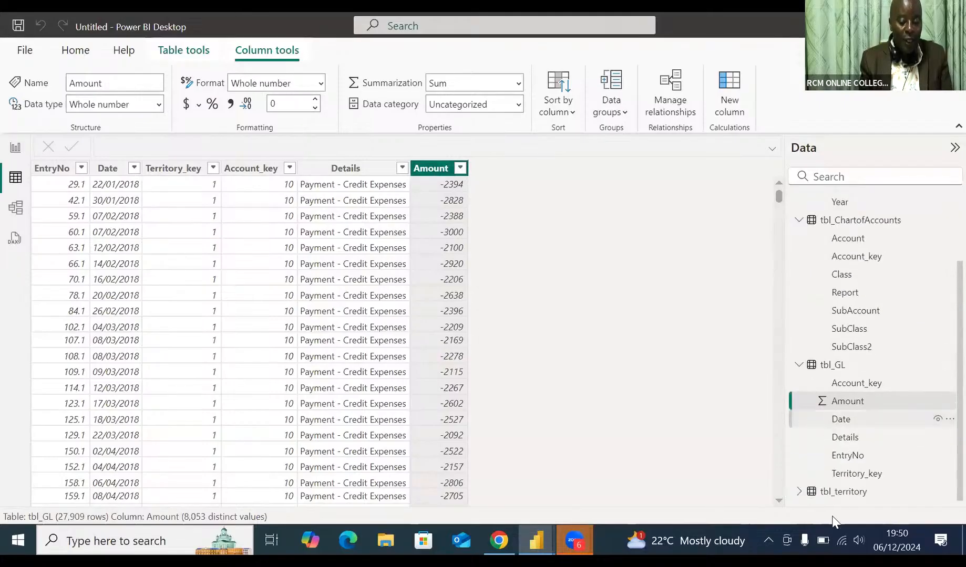
pyautogui.click(841, 493)
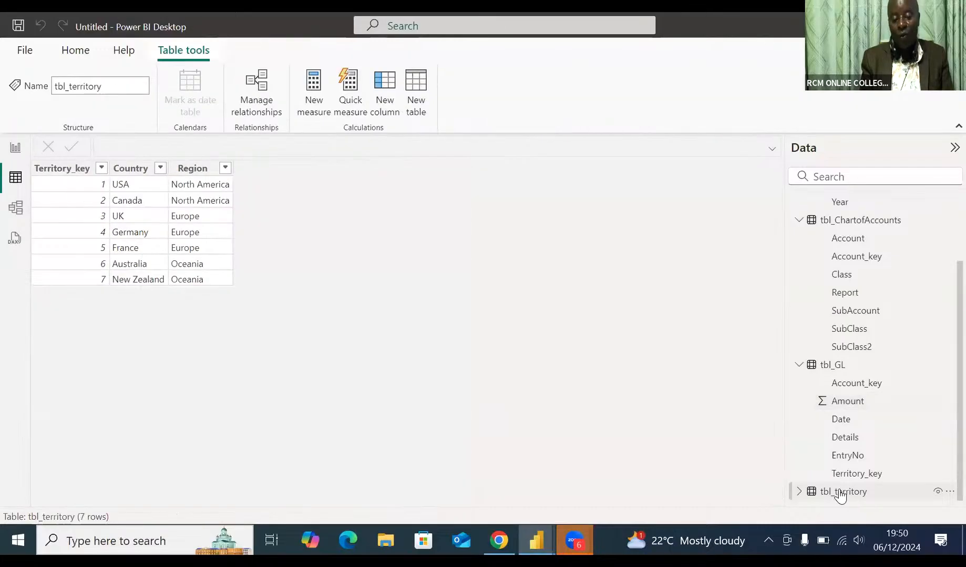
pyautogui.click(68, 173)
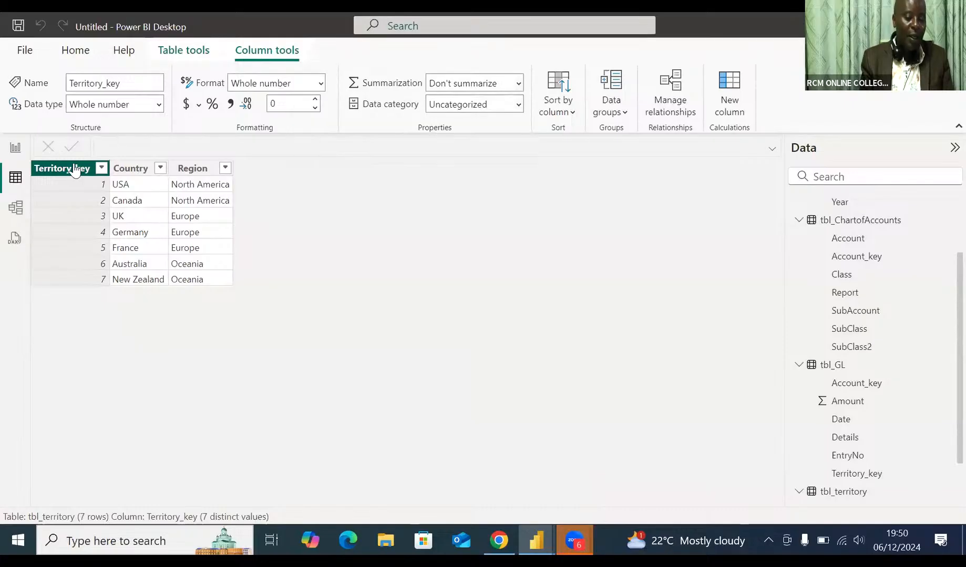
# Step: Assign the Country data category to the Country column of tbl_territory
pyautogui.click(136, 171)
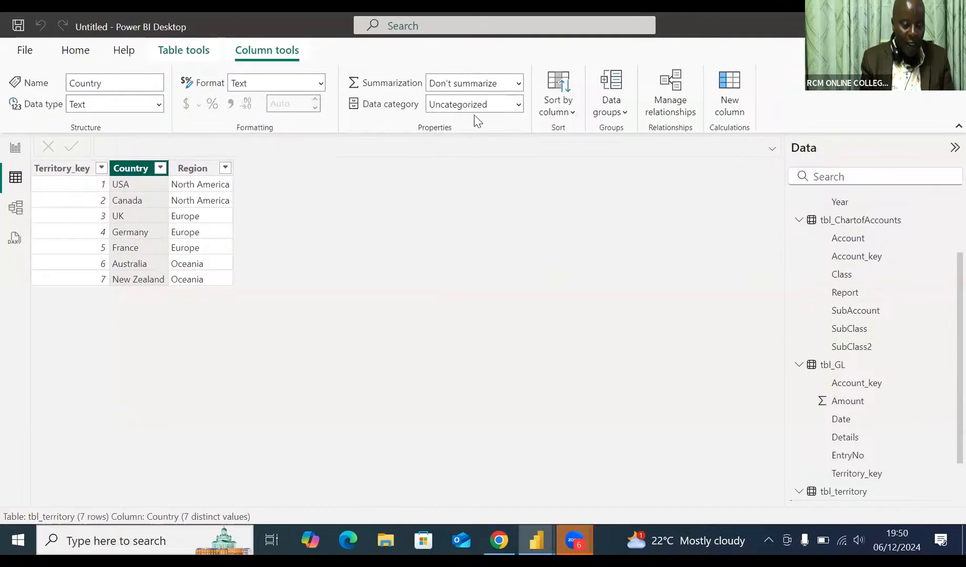
pyautogui.click(519, 108)
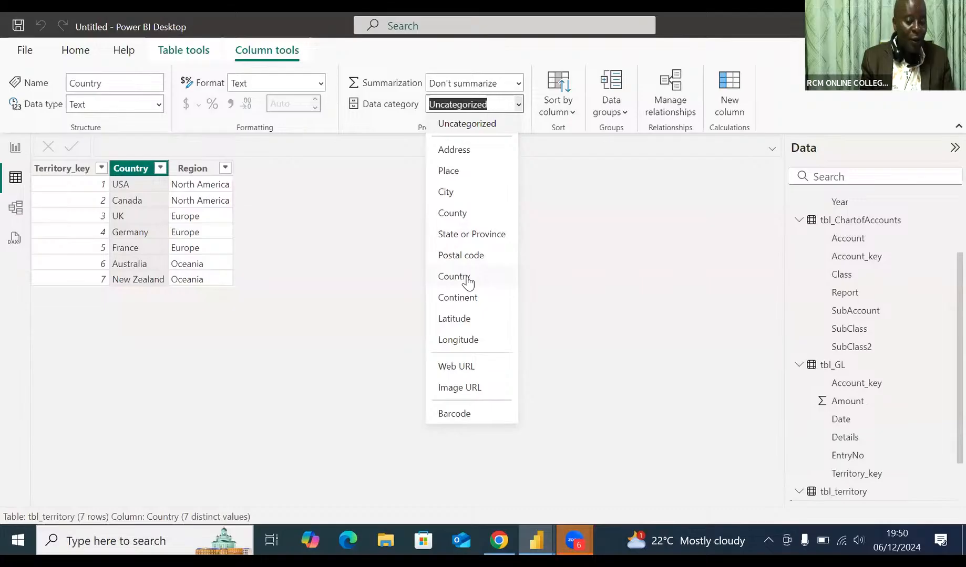
pyautogui.click(467, 279)
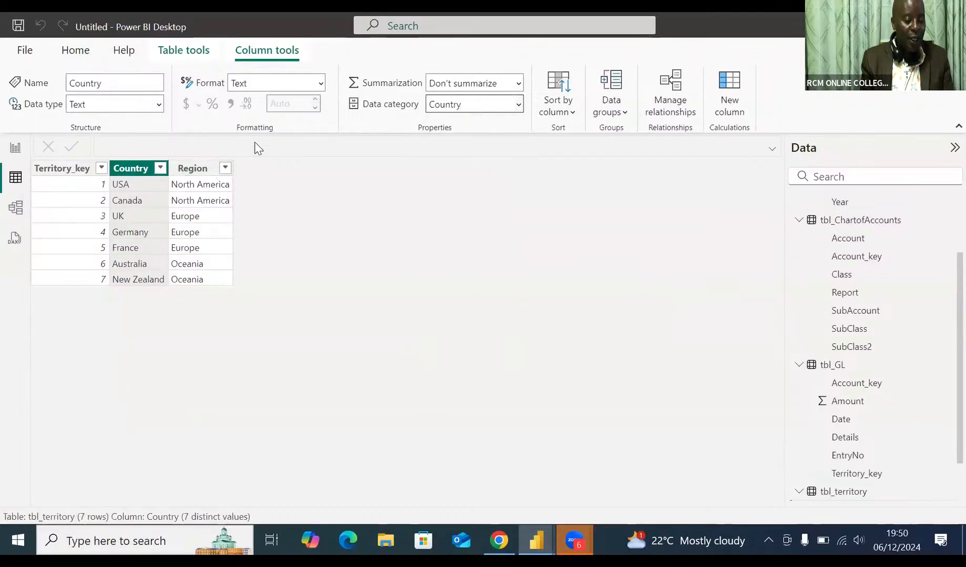
# Step: Assign the Continent data category to the Region column of tbl_territory
pyautogui.click(226, 169)
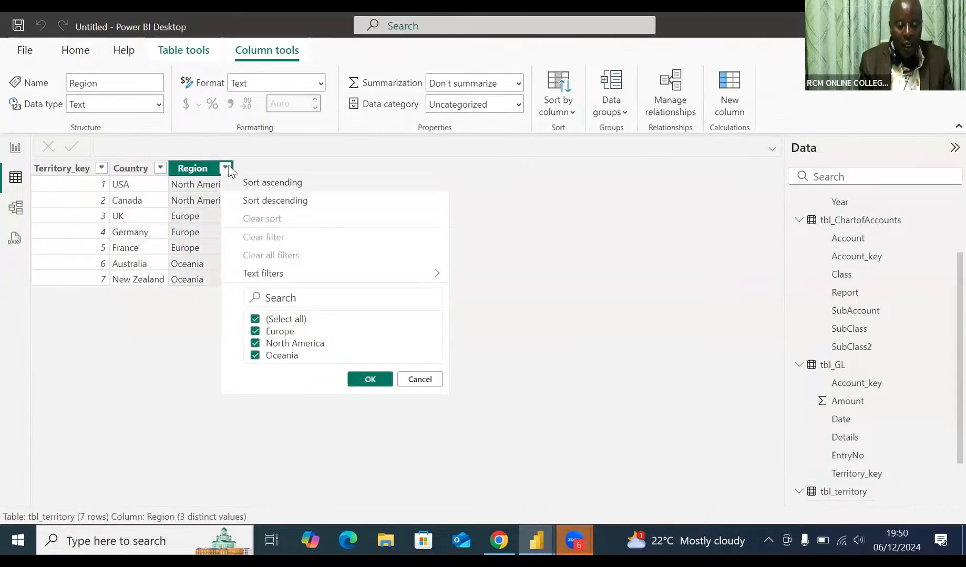
pyautogui.click(285, 157)
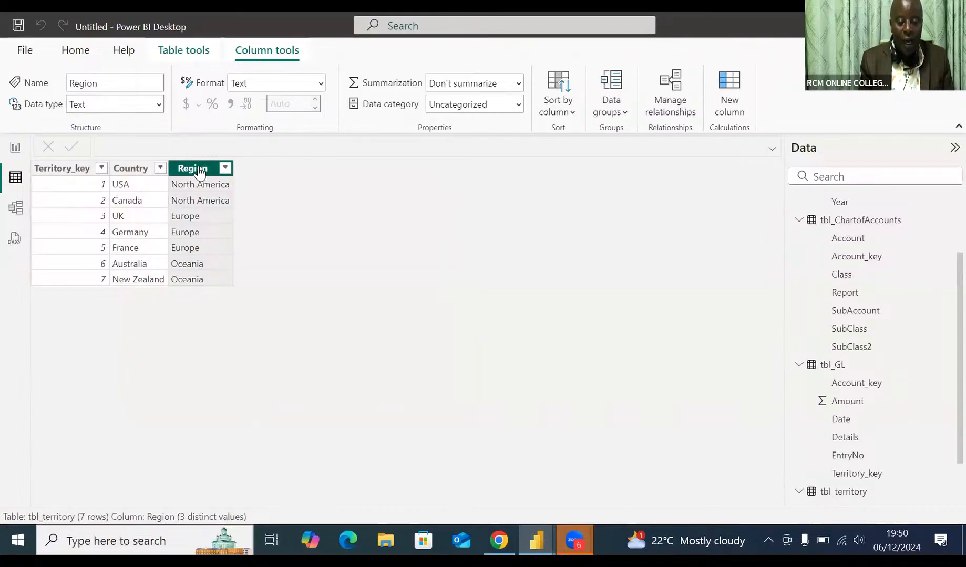
pyautogui.click(519, 105)
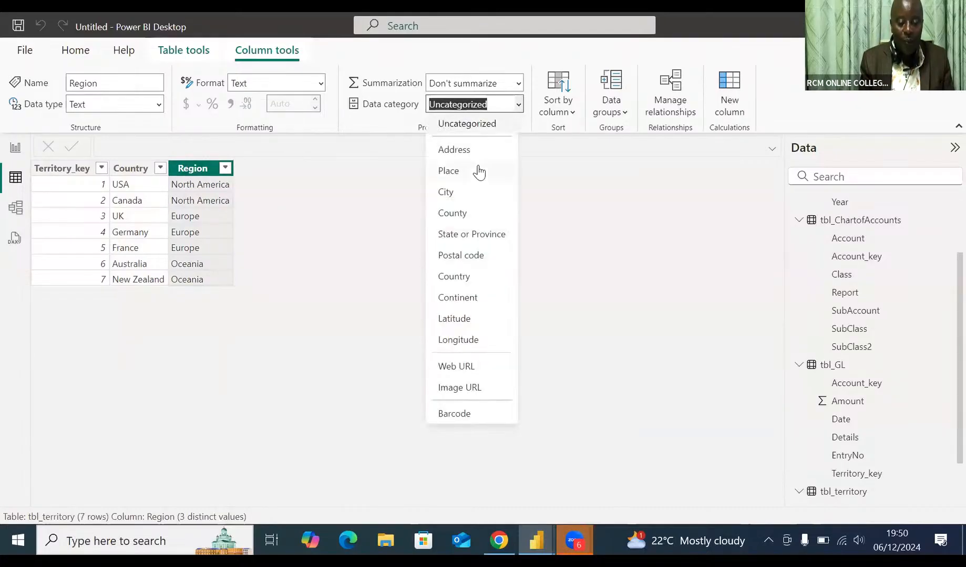
pyautogui.click(466, 298)
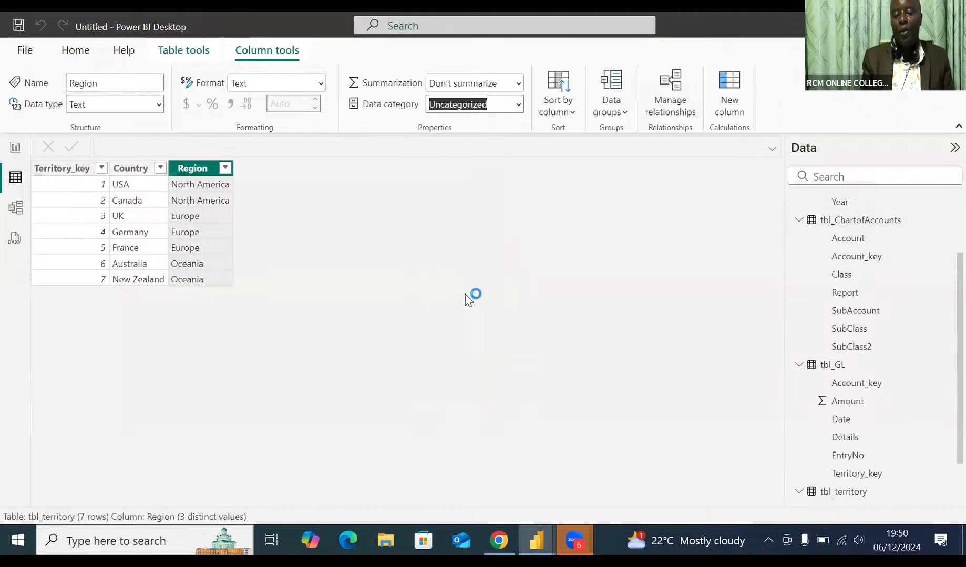
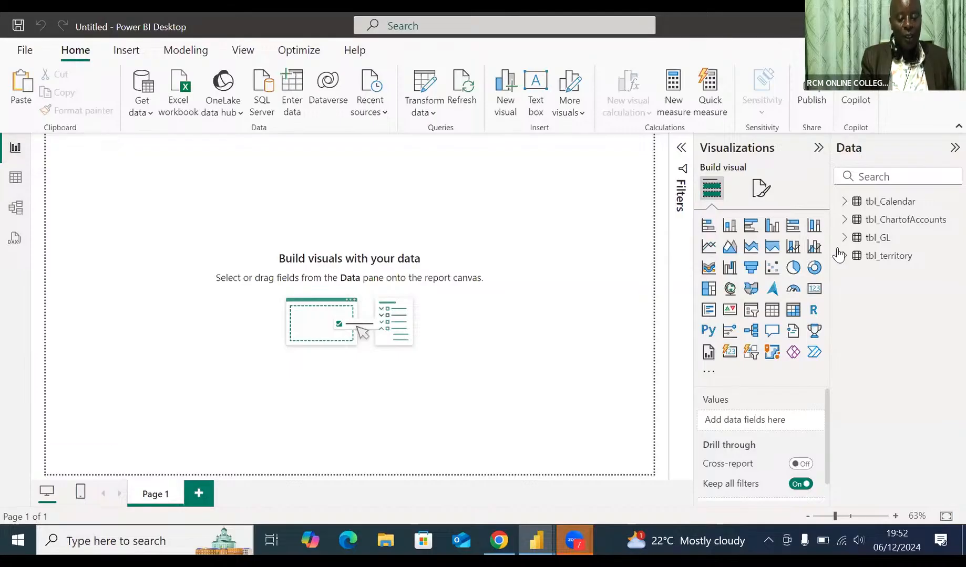
# Step: Insert a Matrix visual on the report page and enlarge it in width and height
pyautogui.click(883, 245)
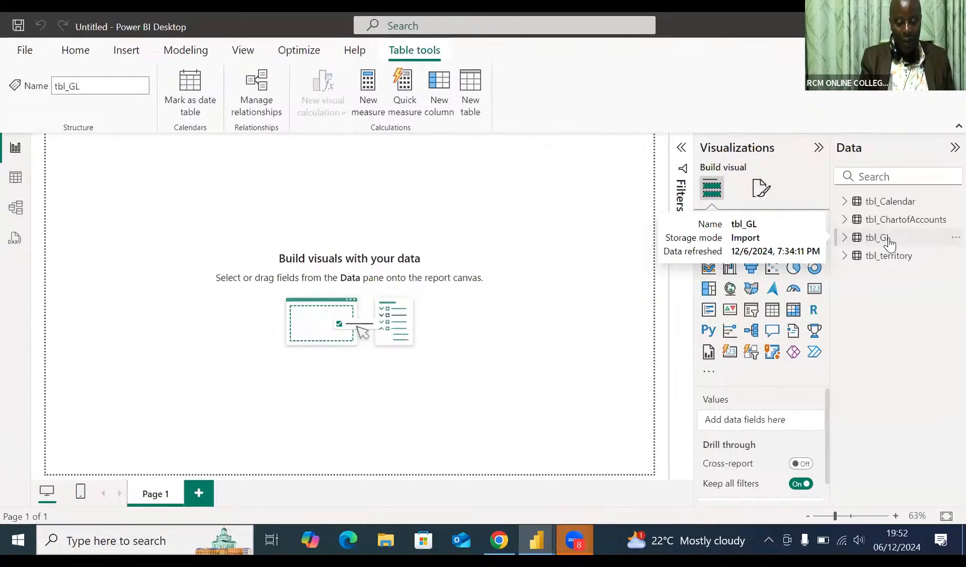
pyautogui.click(844, 238)
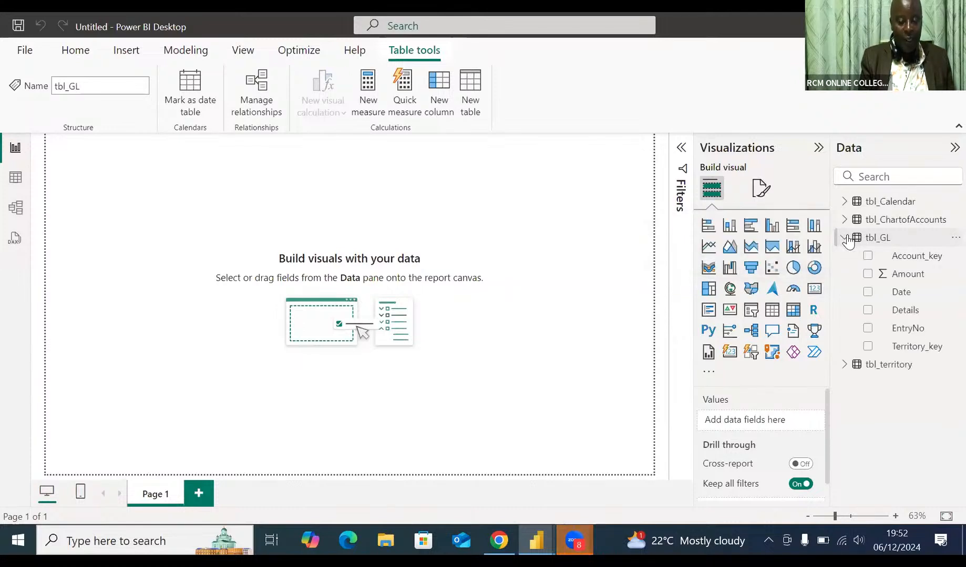
pyautogui.click(844, 238)
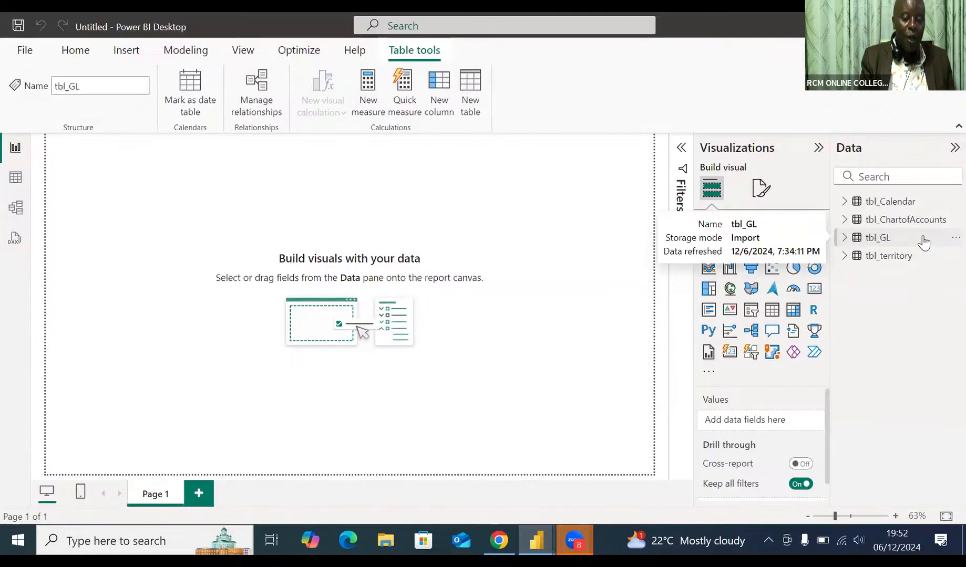
pyautogui.click(844, 238)
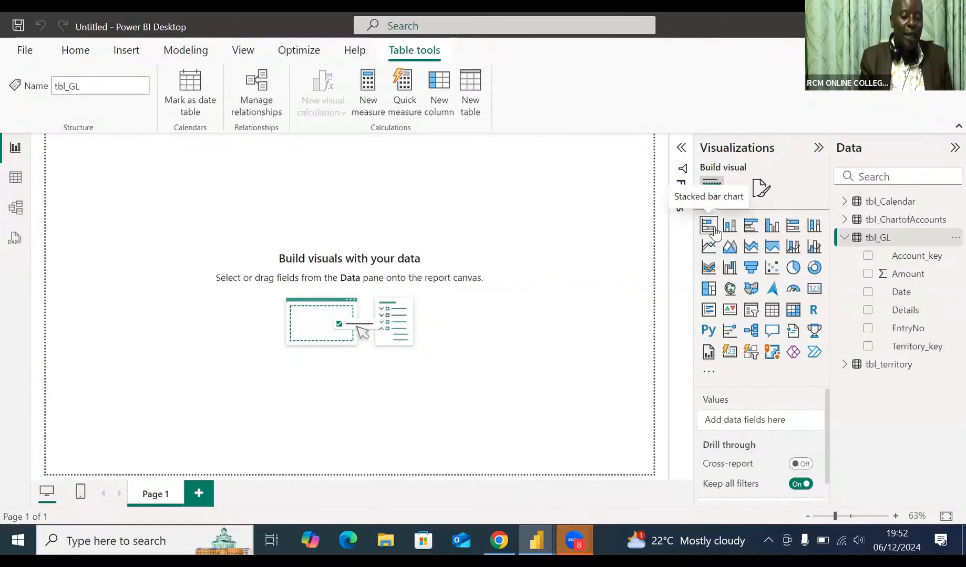
pyautogui.click(793, 311)
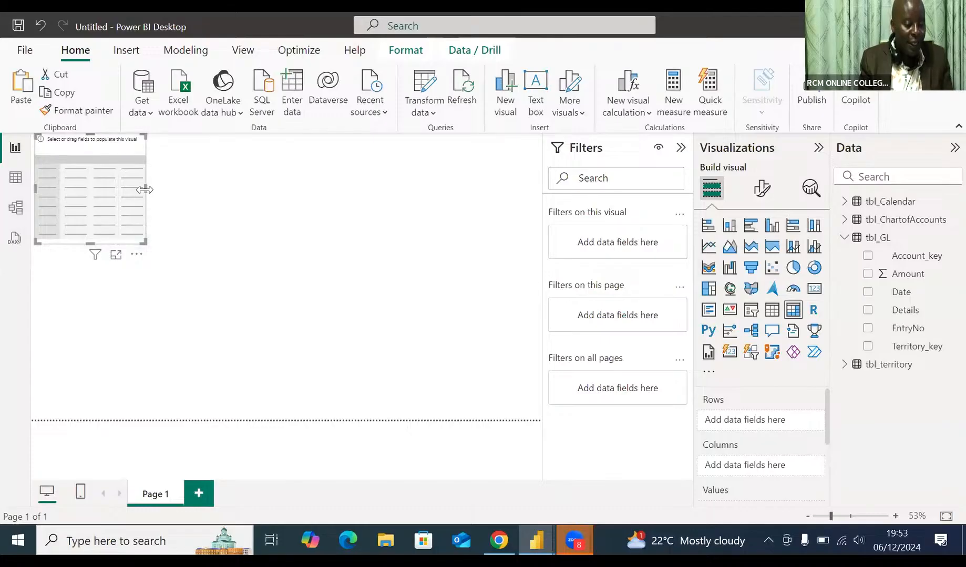
pyautogui.moveTo(144, 190); pyautogui.dragTo(256, 203)
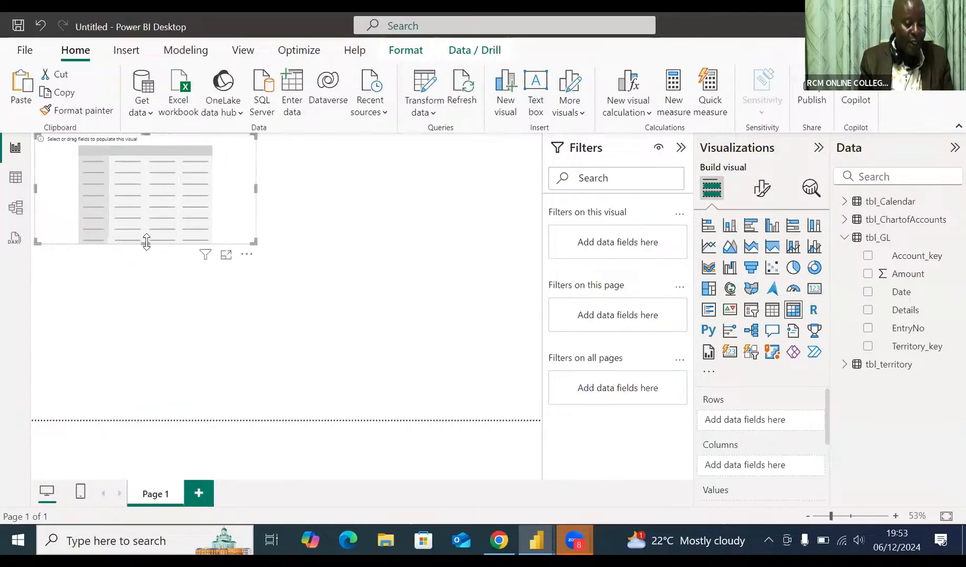
pyautogui.moveTo(146, 242); pyautogui.dragTo(149, 284)
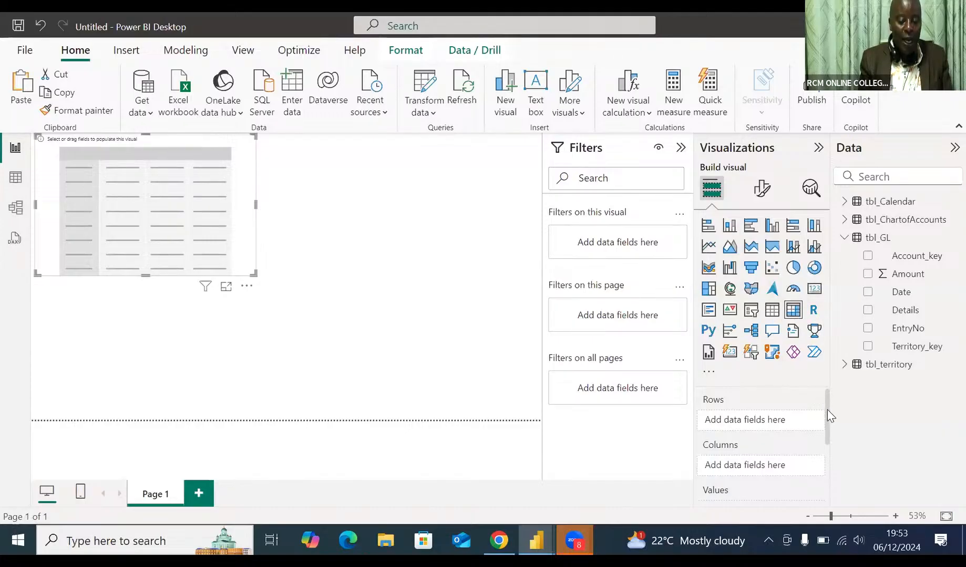
# Step: Add the Amount field from tbl_GL to the values of the matrix
pyautogui.moveTo(826, 422); pyautogui.dragTo(824, 474)
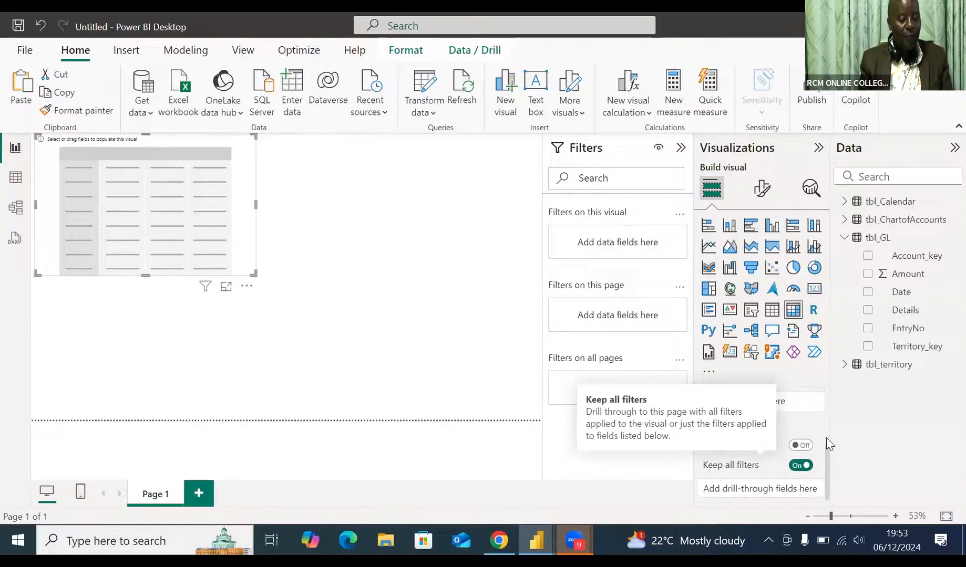
pyautogui.scroll(1, 825, 444)
pyautogui.moveTo(824, 452); pyautogui.dragTo(824, 437)
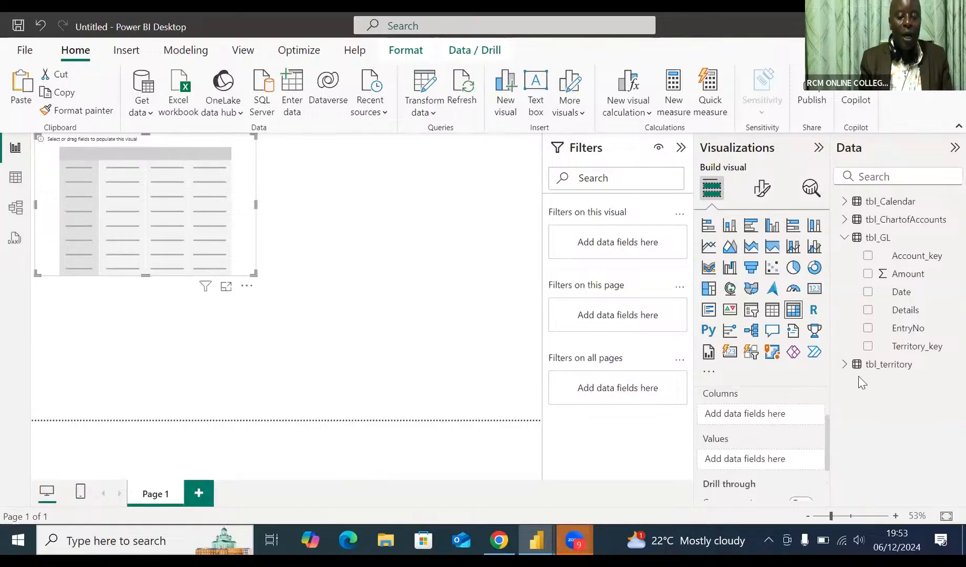
pyautogui.click(845, 239)
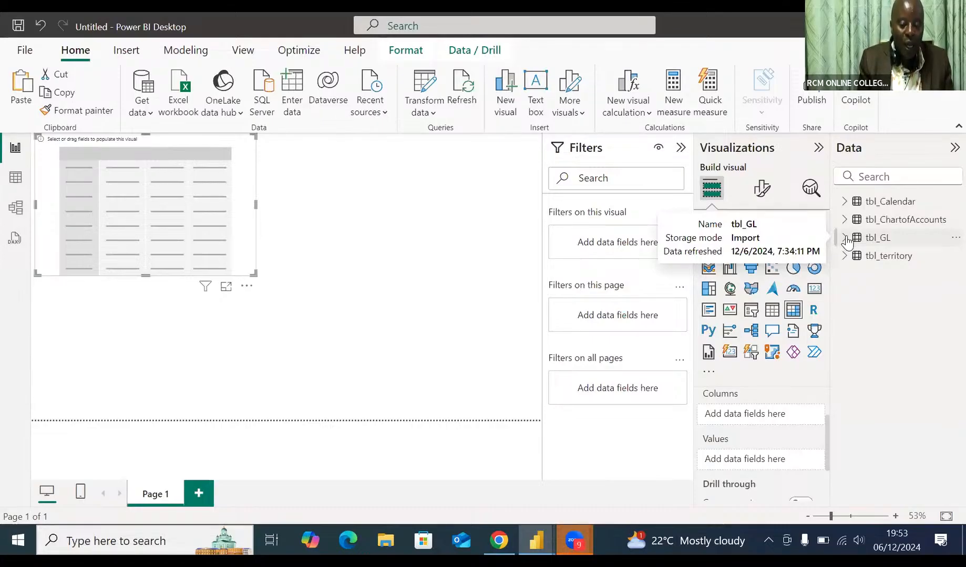
pyautogui.click(844, 238)
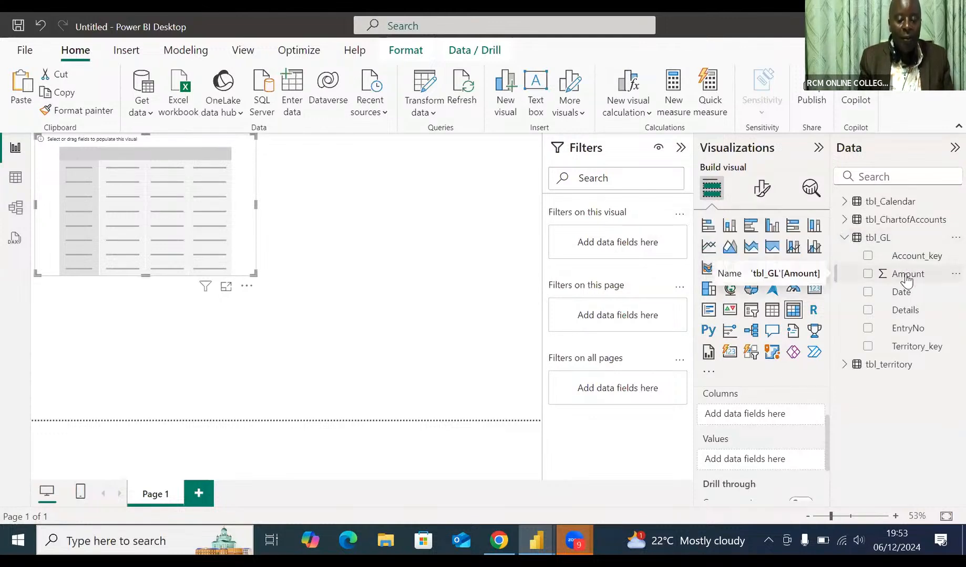
pyautogui.moveTo(906, 281); pyautogui.dragTo(760, 465)
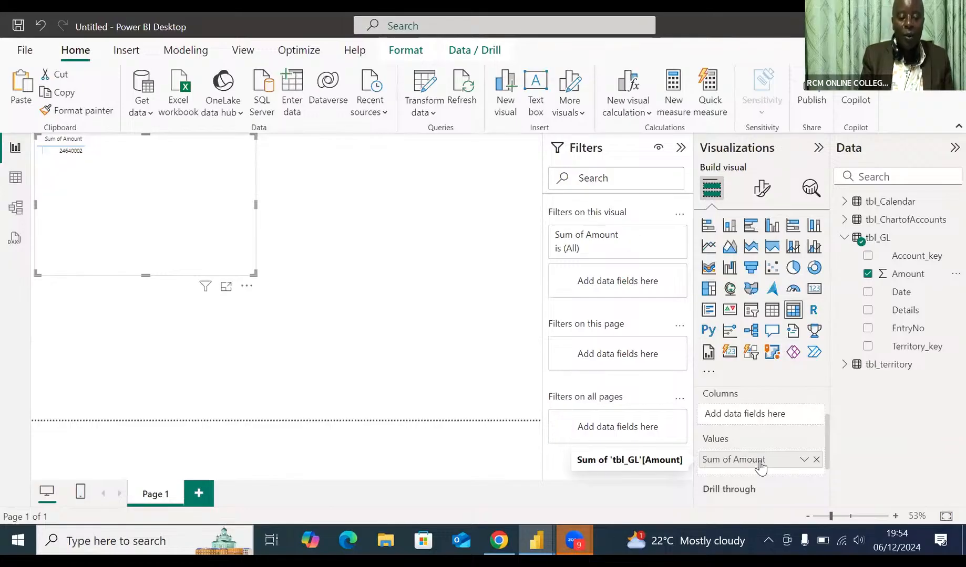
pyautogui.click(367, 308)
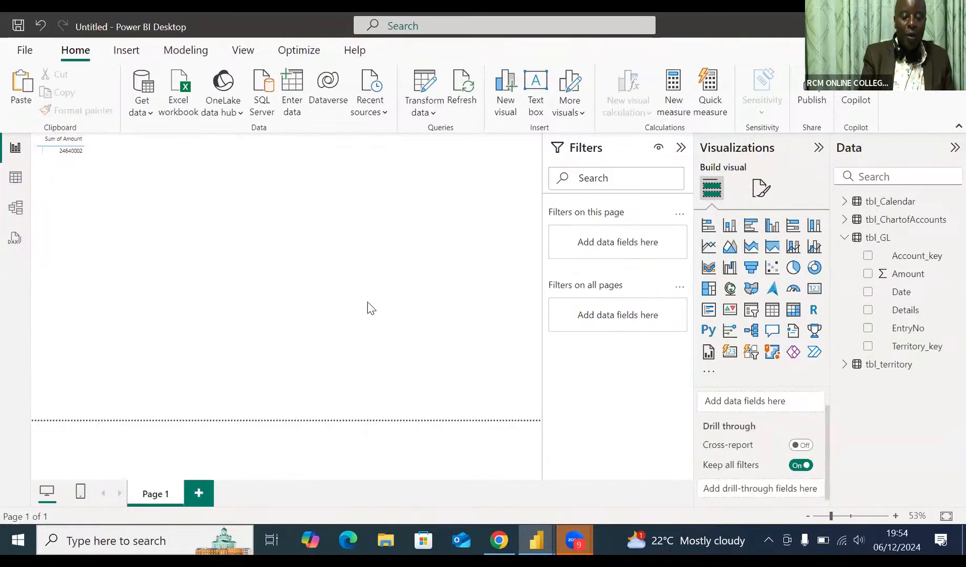
# Step: Examine the Sum of Amount figure in the matrix at an enlarged page zoom, reducing the zoom to 170%
pyautogui.scroll(5, 368, 309)
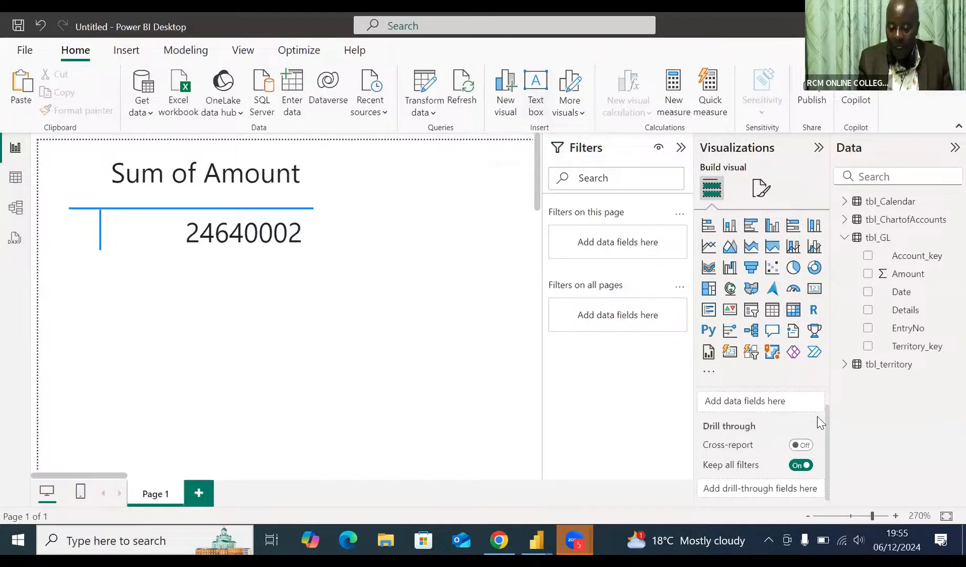
pyautogui.moveTo(826, 428); pyautogui.dragTo(826, 377)
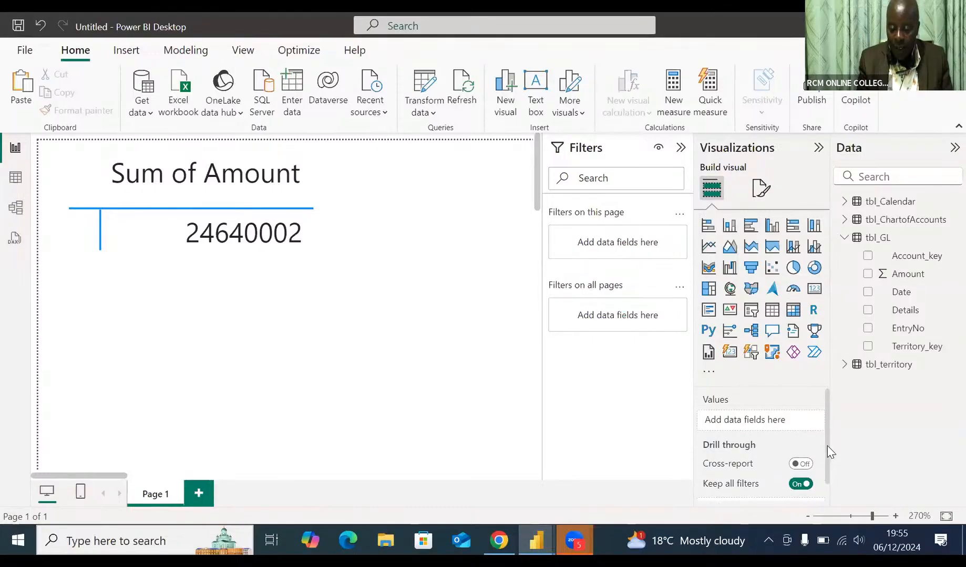
pyautogui.scroll(-1, 832, 475)
pyautogui.scroll(1, 817, 441)
pyautogui.click(808, 520)
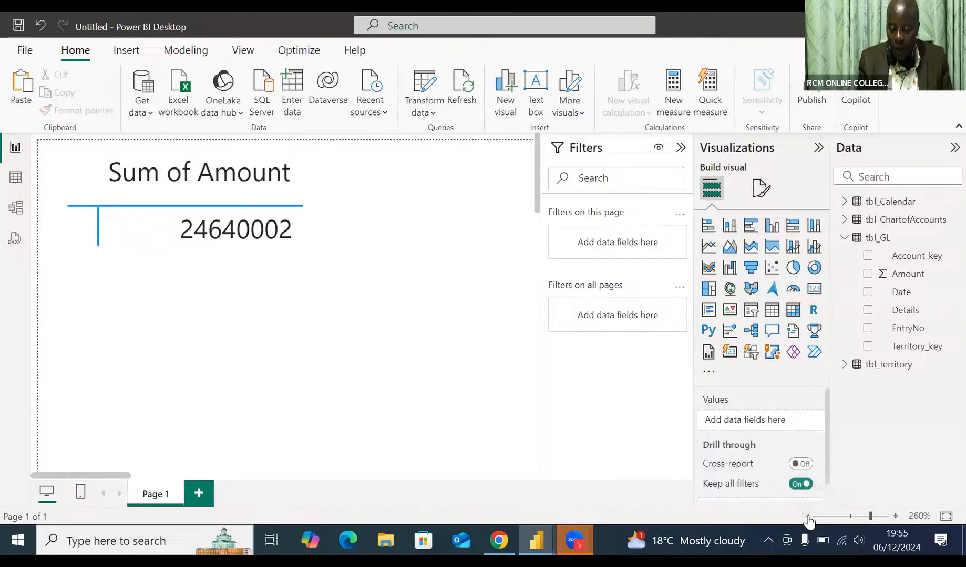
pyautogui.click(808, 520)
pyautogui.click(808, 520)
pyautogui.click(808, 520)
pyautogui.click(808, 521)
pyautogui.click(808, 520)
pyautogui.click(808, 520)
pyautogui.click(808, 520)
pyautogui.click(808, 520)
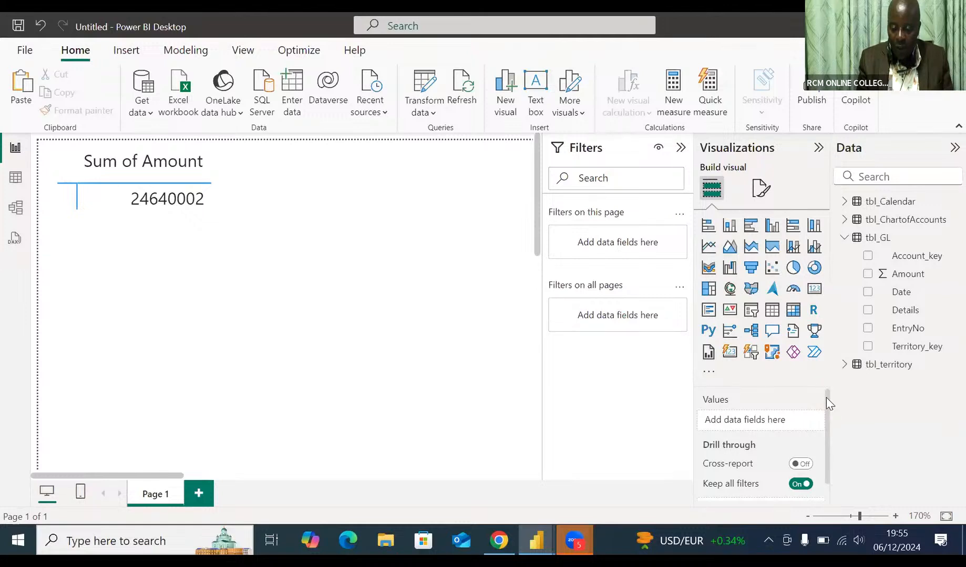
# Step: Insert a second Matrix visual below the first and add Year from tbl_Calendar to its columns
pyautogui.scroll(-2, 825, 420)
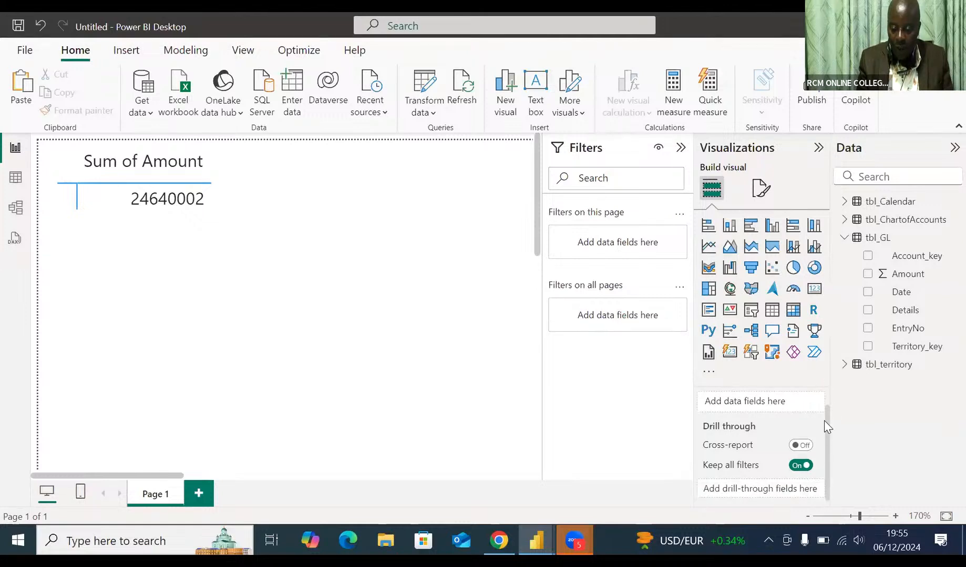
pyautogui.click(793, 311)
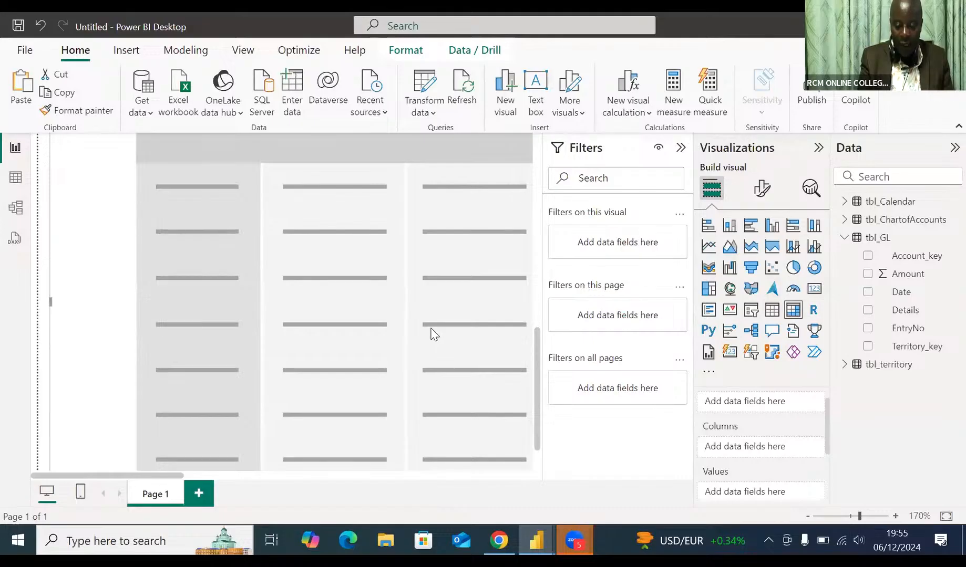
pyautogui.scroll(-16, 434, 335)
pyautogui.scroll(9, 434, 335)
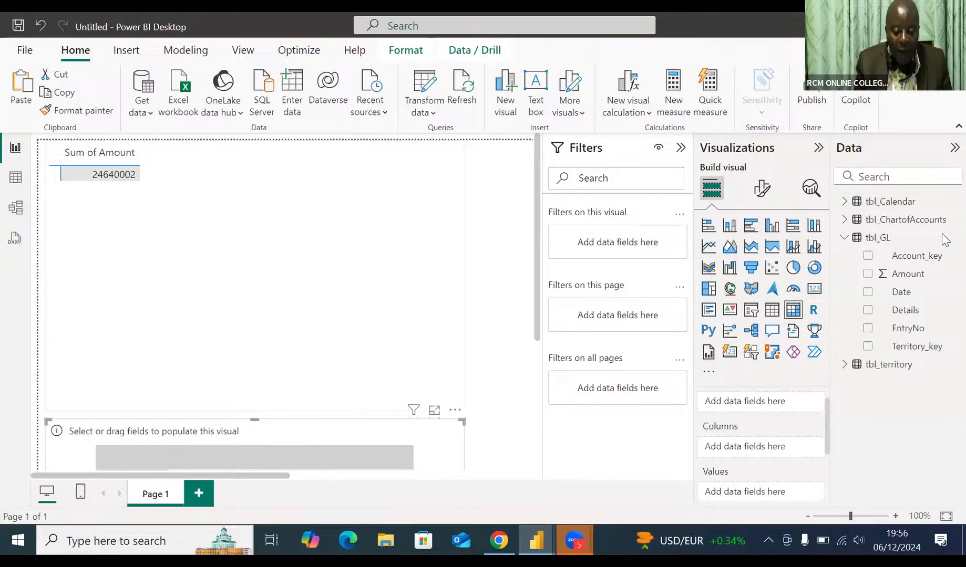
pyautogui.click(844, 203)
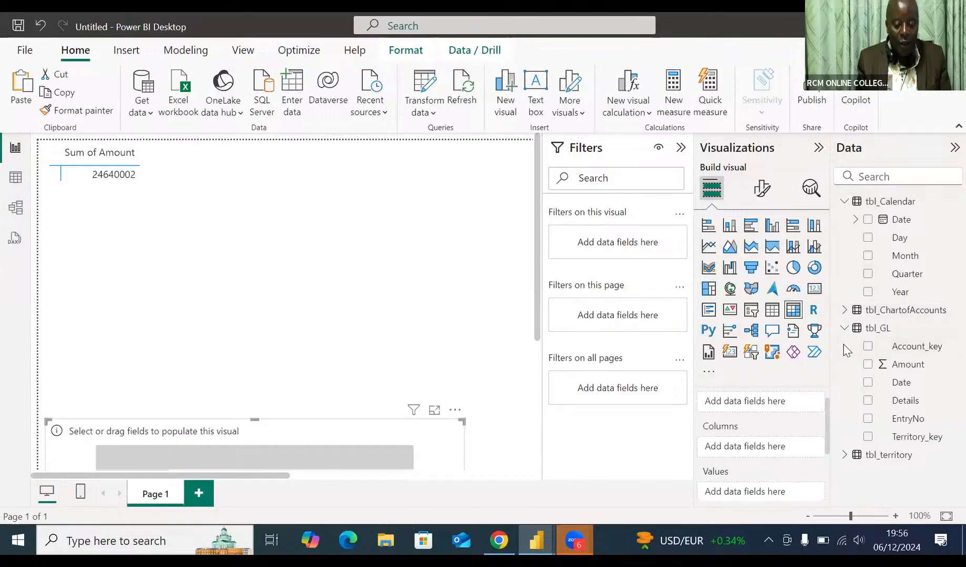
pyautogui.moveTo(905, 296); pyautogui.dragTo(754, 451)
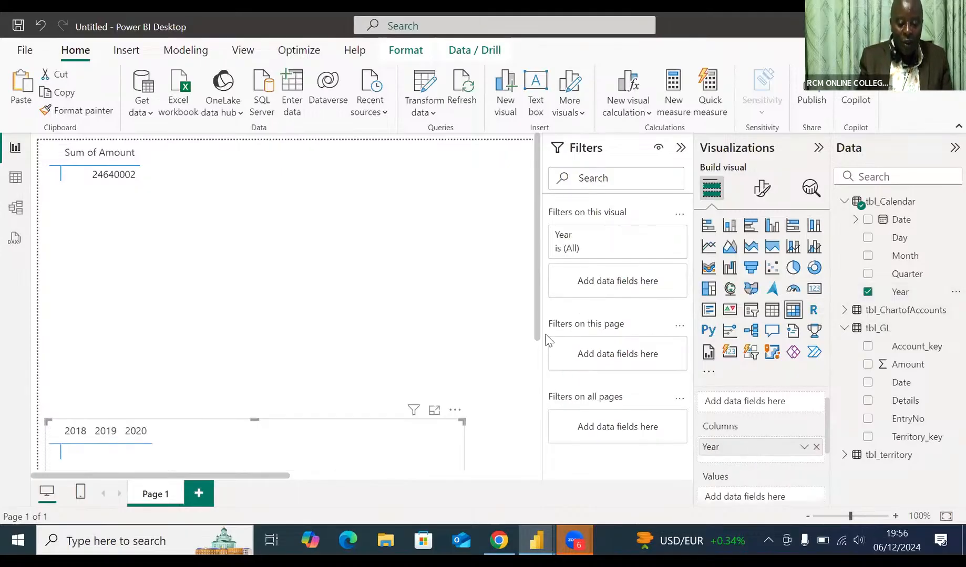
# Step: Add Year from tbl_Calendar to the columns of the Sum of Amount matrix
pyautogui.moveTo(537, 331); pyautogui.dragTo(529, 272)
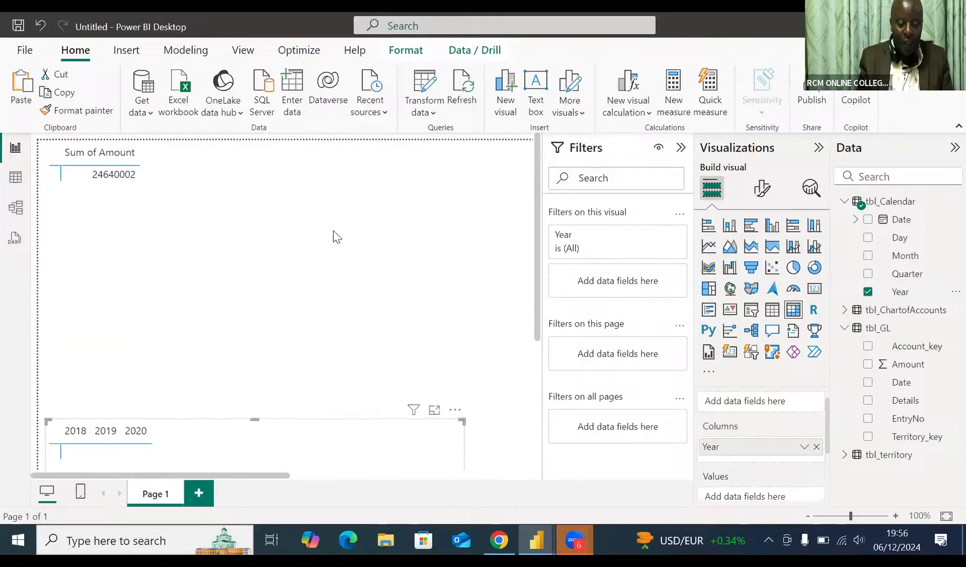
pyautogui.click(136, 188)
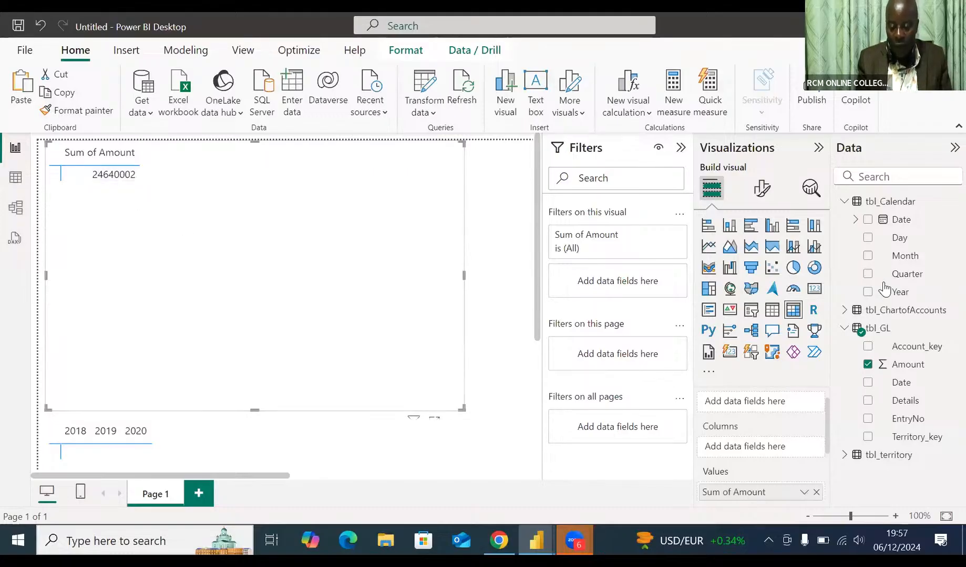
pyautogui.moveTo(891, 292); pyautogui.dragTo(746, 448)
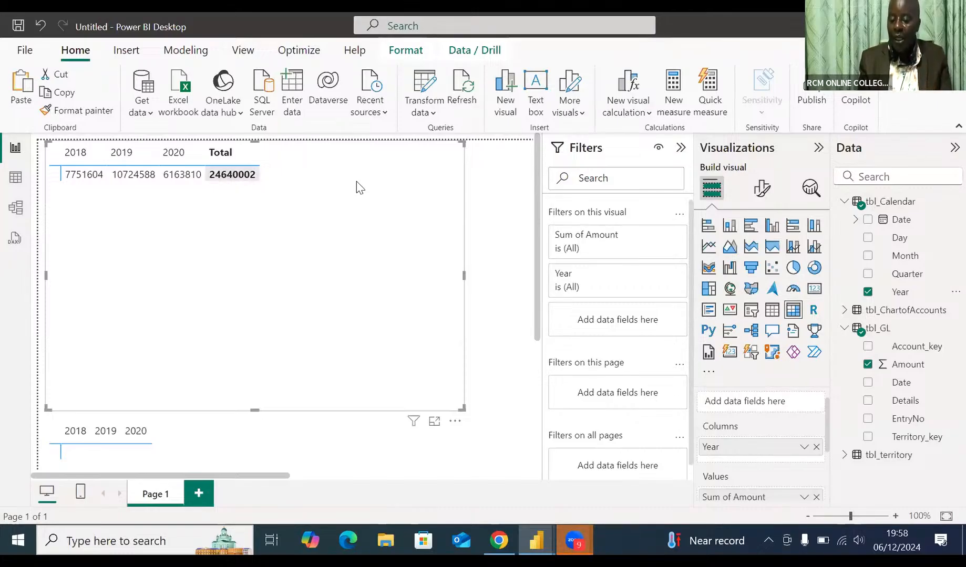
# Step: Add SubClass from tbl_ChartofAccounts to the rows of the Sum of Amount matrix
pyautogui.click(842, 311)
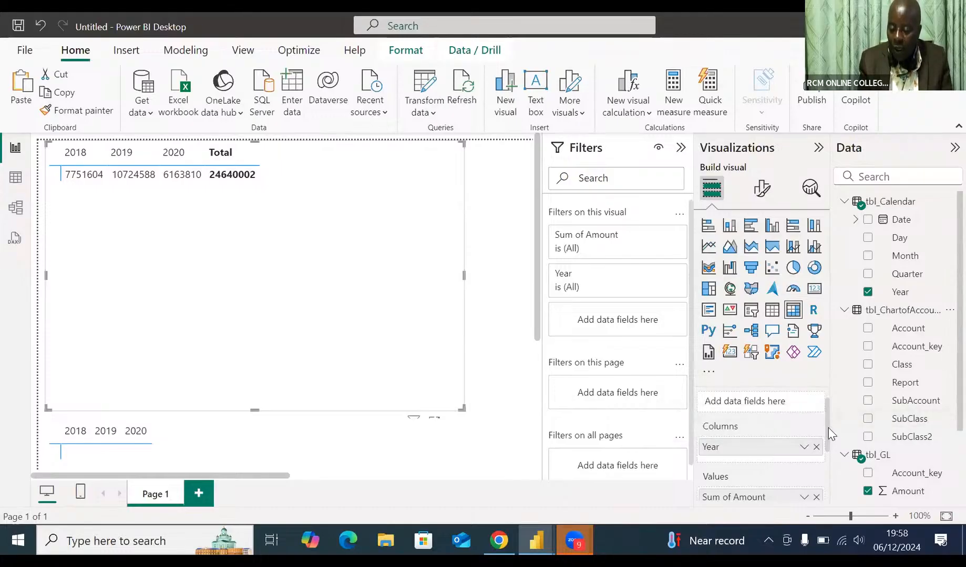
pyautogui.moveTo(828, 427); pyautogui.dragTo(831, 402)
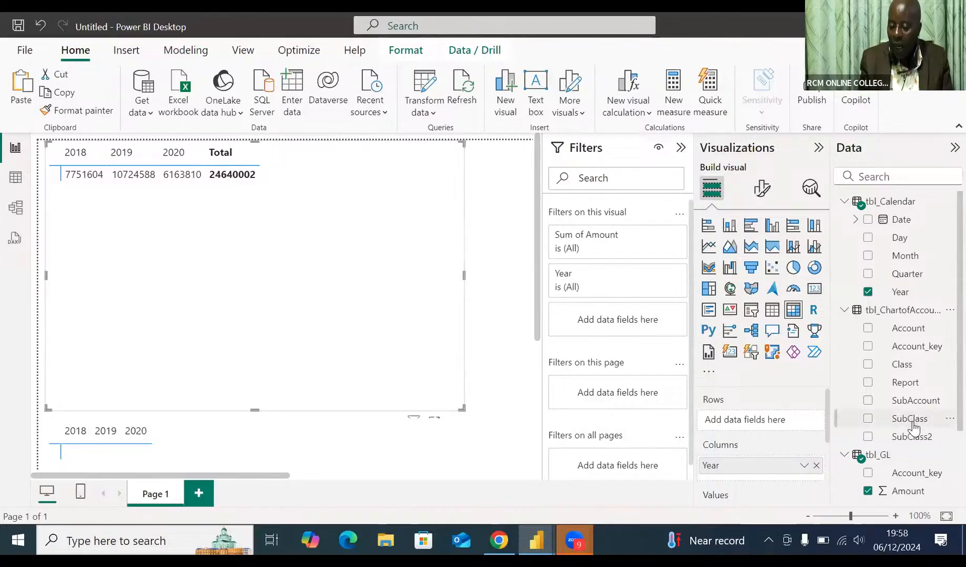
pyautogui.moveTo(912, 427); pyautogui.dragTo(761, 423)
pyautogui.moveTo(761, 422); pyautogui.dragTo(760, 425)
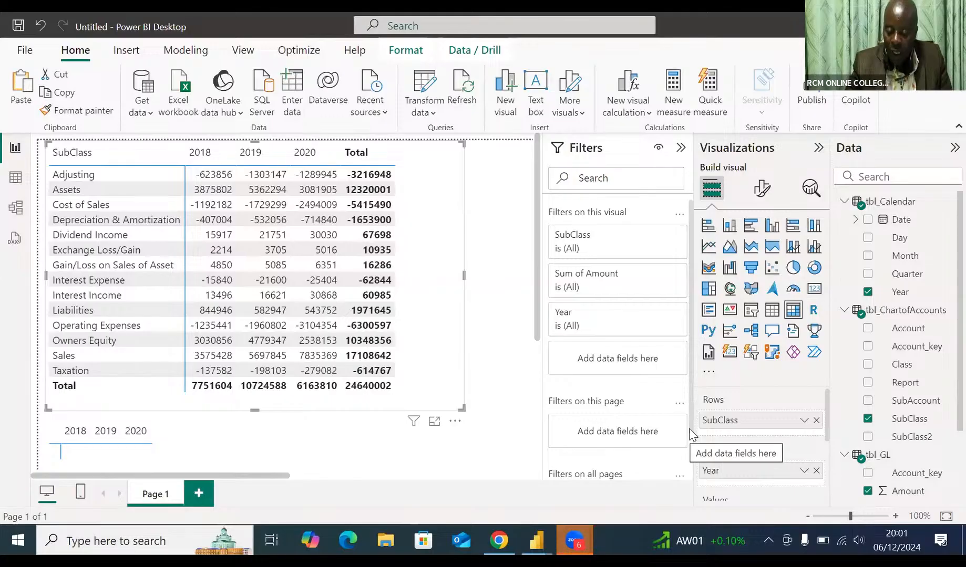
# Step: Add SubClass as a page-level filter with basic filtering and restrict it to Sales
pyautogui.scroll(-1, 691, 467)
pyautogui.scroll(-1, 692, 477)
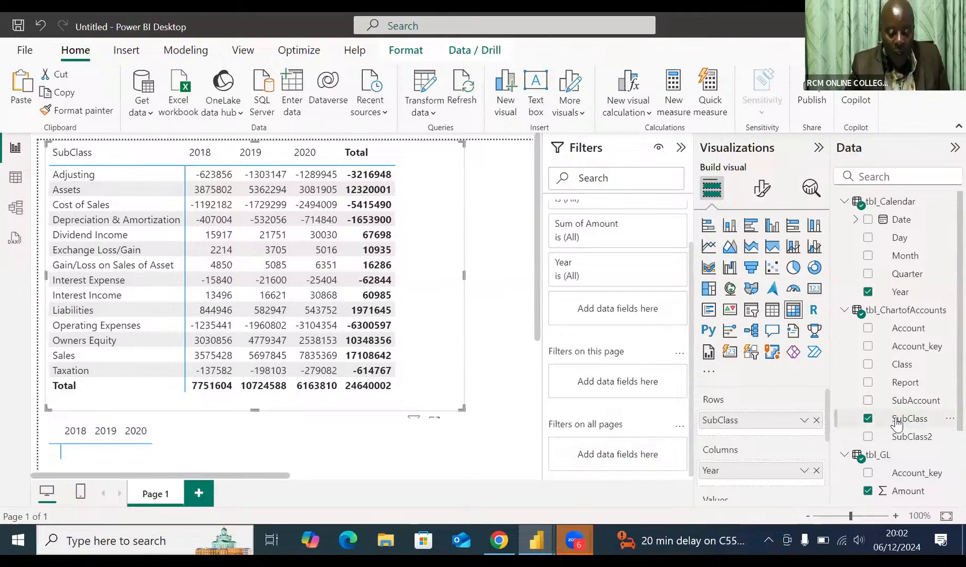
pyautogui.moveTo(899, 425); pyautogui.dragTo(616, 387)
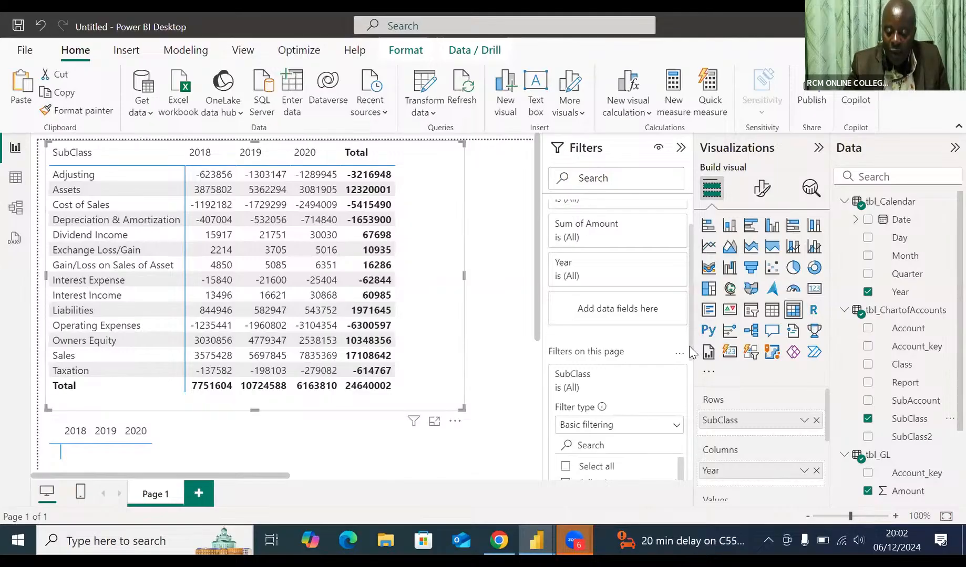
pyautogui.scroll(-1, 691, 375)
pyautogui.scroll(-5, 691, 384)
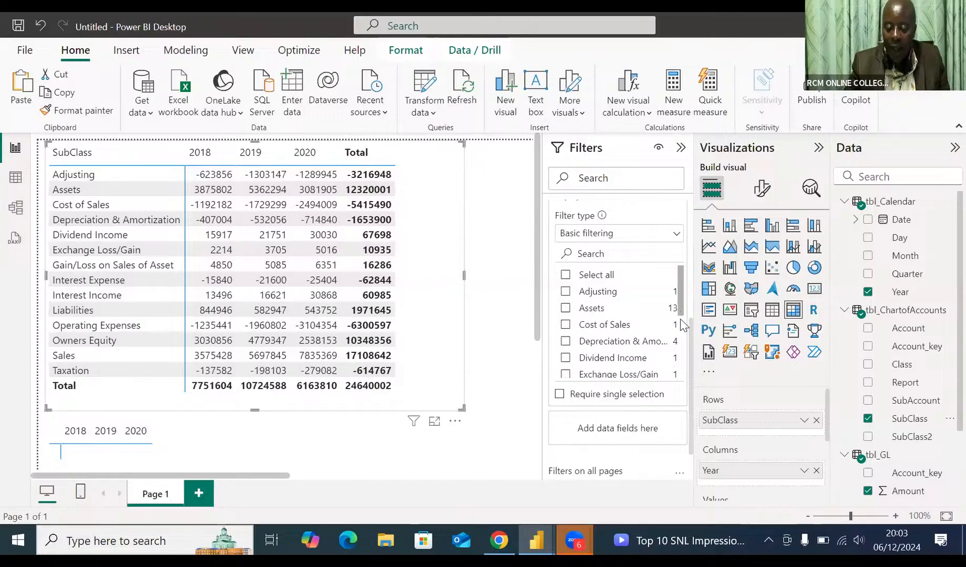
pyautogui.scroll(-4, 683, 347)
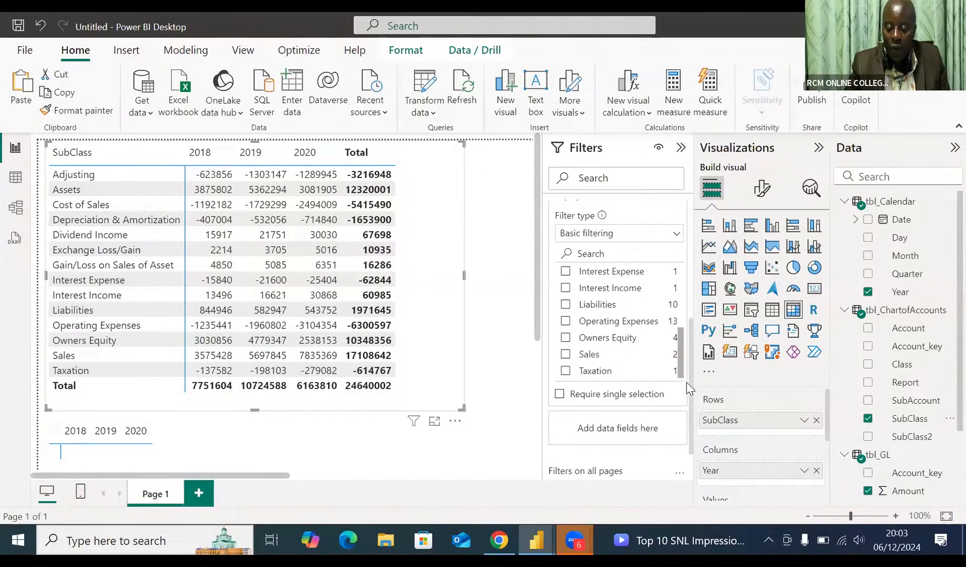
pyautogui.click(565, 355)
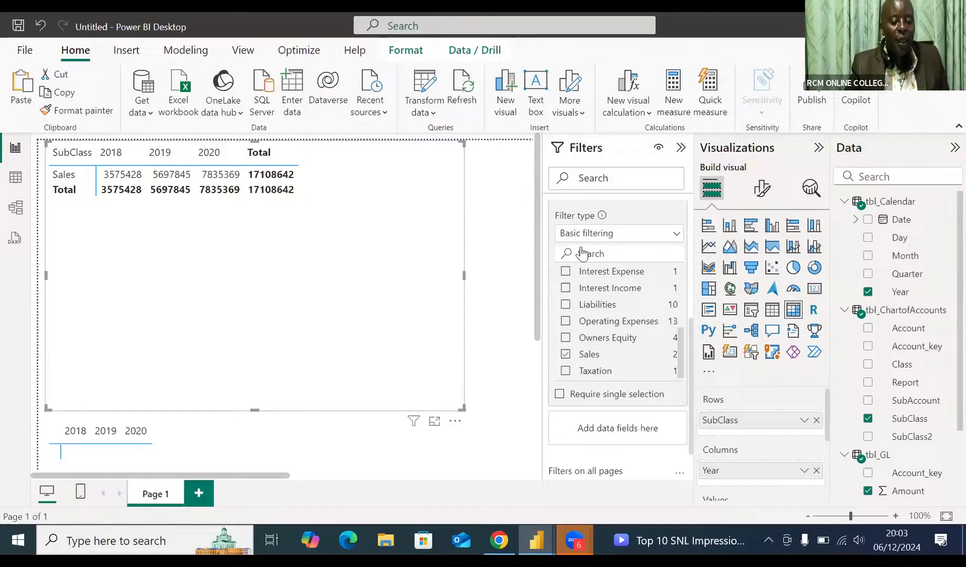
# Step: Turn off the column subtotals and row subtotals of the Sales matrix
pyautogui.click(761, 192)
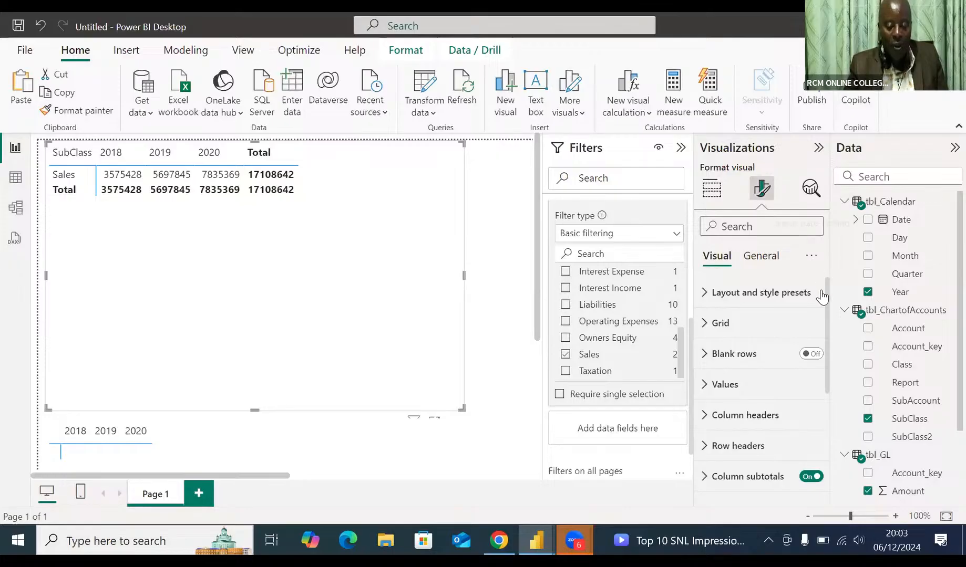
pyautogui.moveTo(828, 294); pyautogui.dragTo(835, 337)
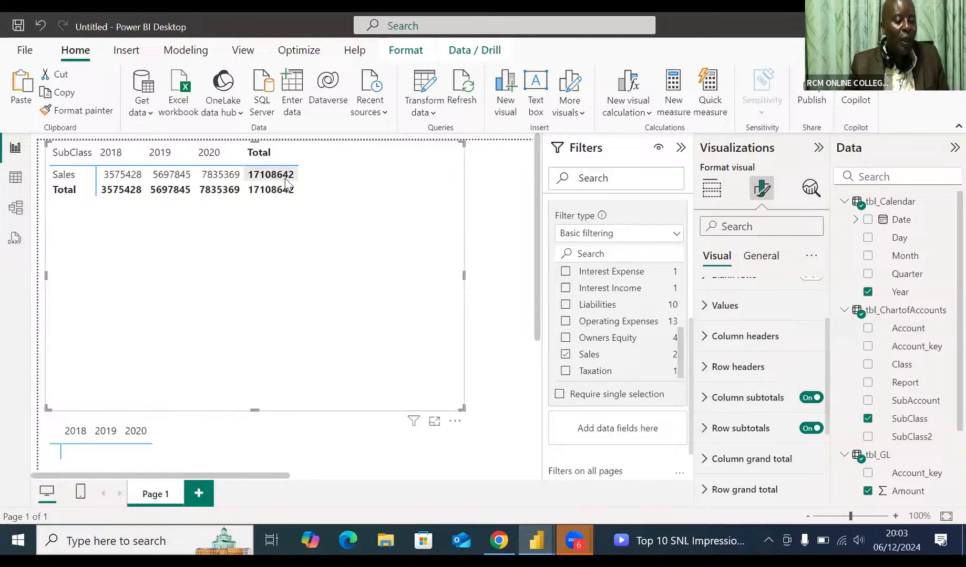
pyautogui.click(810, 400)
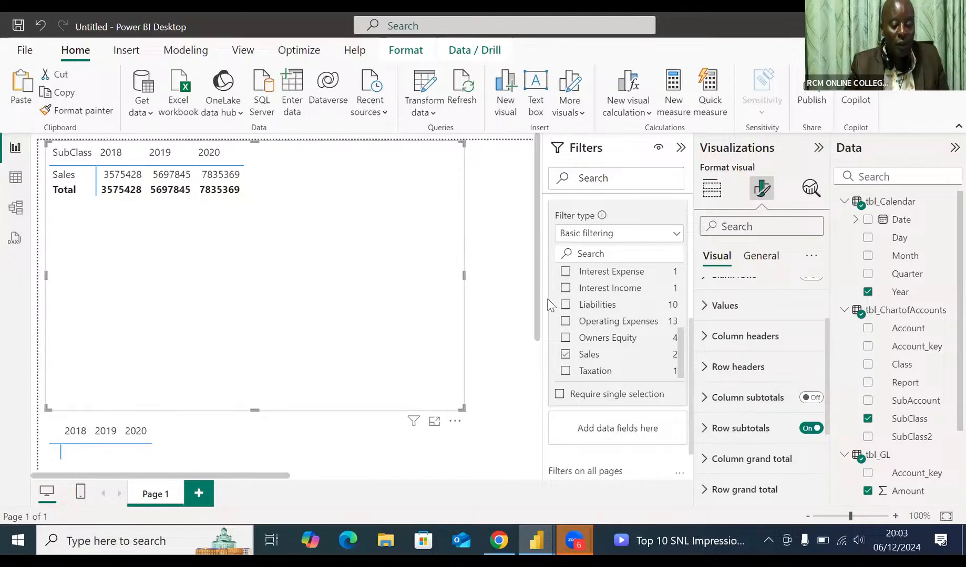
pyautogui.click(810, 429)
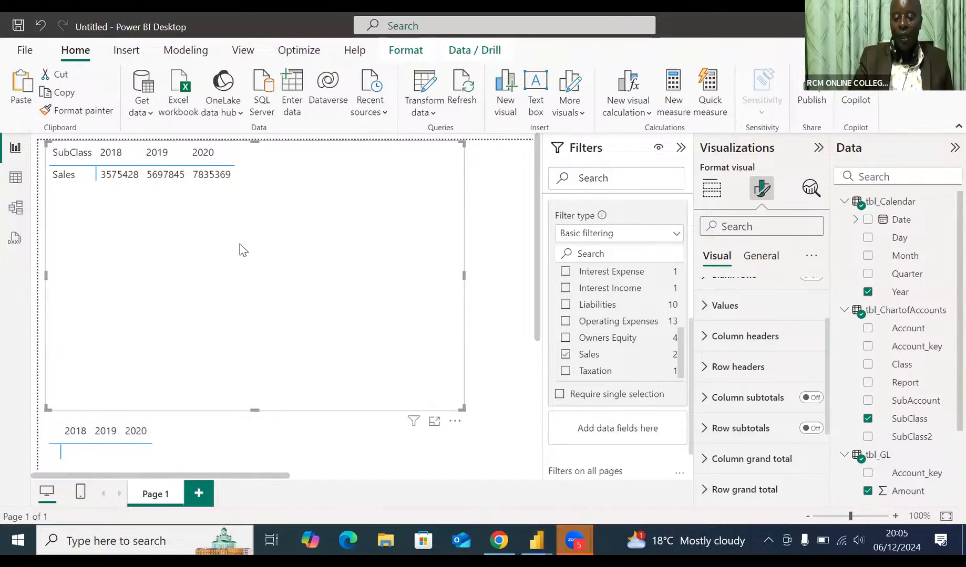
# Step: Convert the Sales matrix to a line chart to view the yearly amounts, and change it to a line and stacked column chart
pyautogui.click(709, 194)
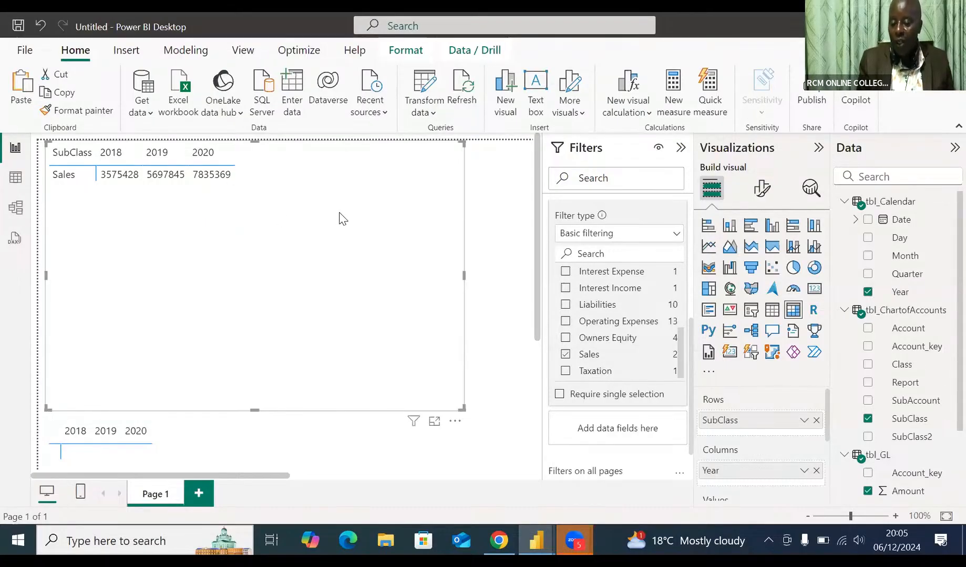
pyautogui.click(707, 247)
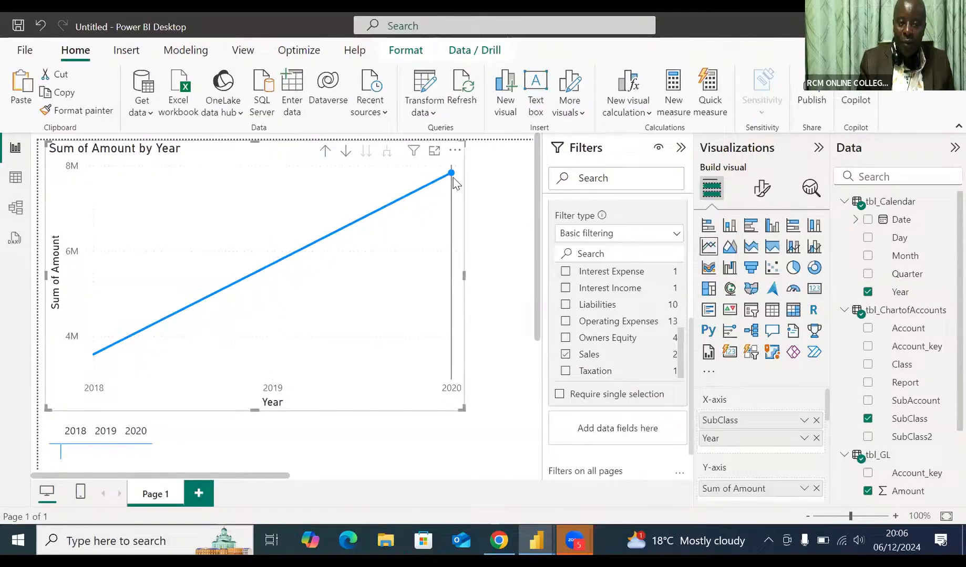
pyautogui.moveTo(453, 178)
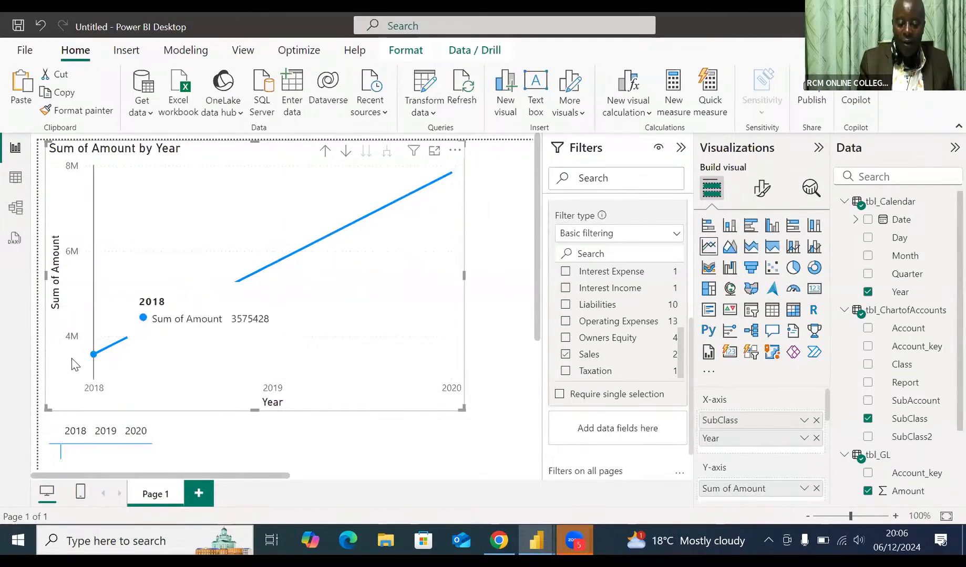
pyautogui.moveTo(93, 360)
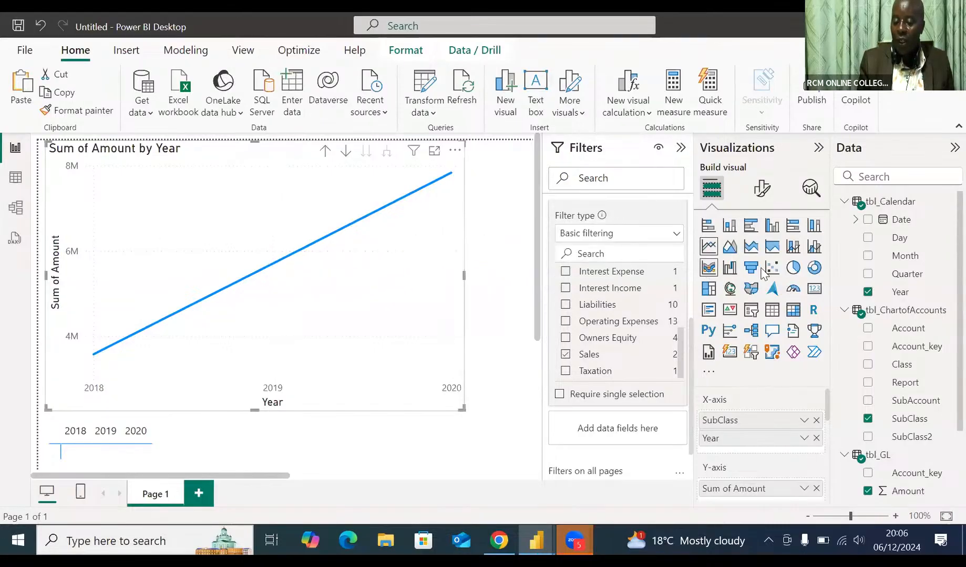
pyautogui.click(794, 247)
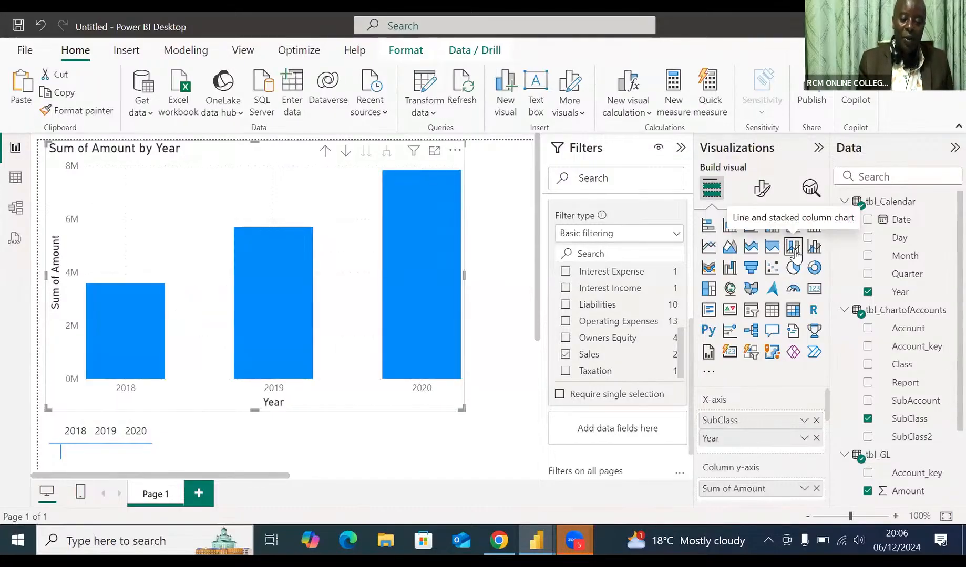